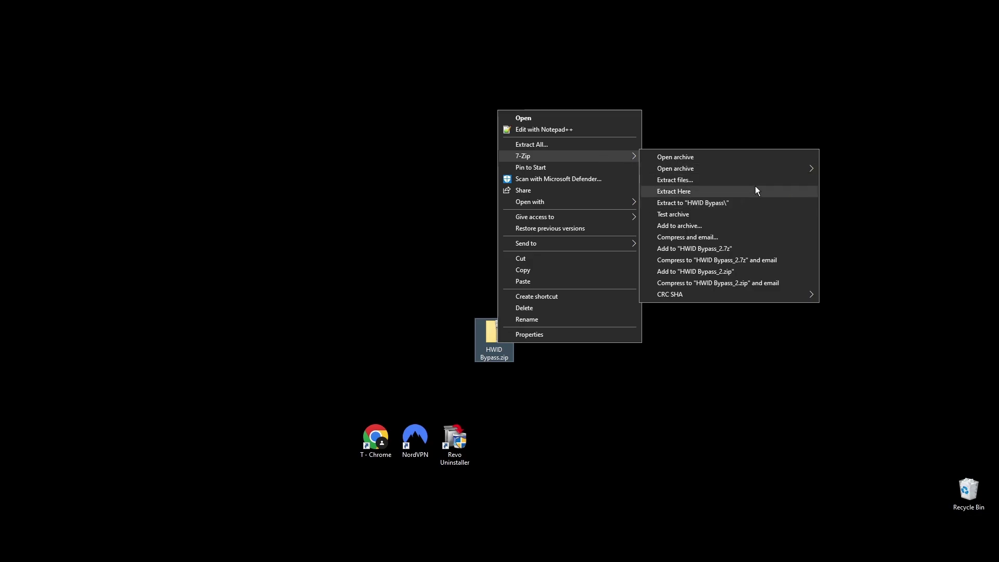
Extract HWID Bypass.zip into its own HWID Bypass folder on the desktop, entering the archive password.
{"action": "left_click", "coordinate": [713, 203]}
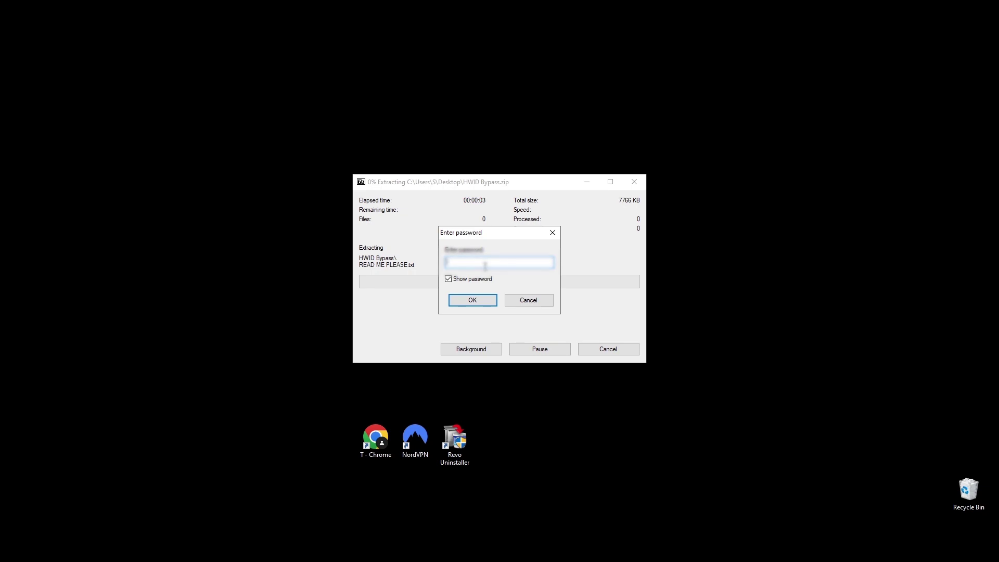
{"action": "type", "text": "********"}
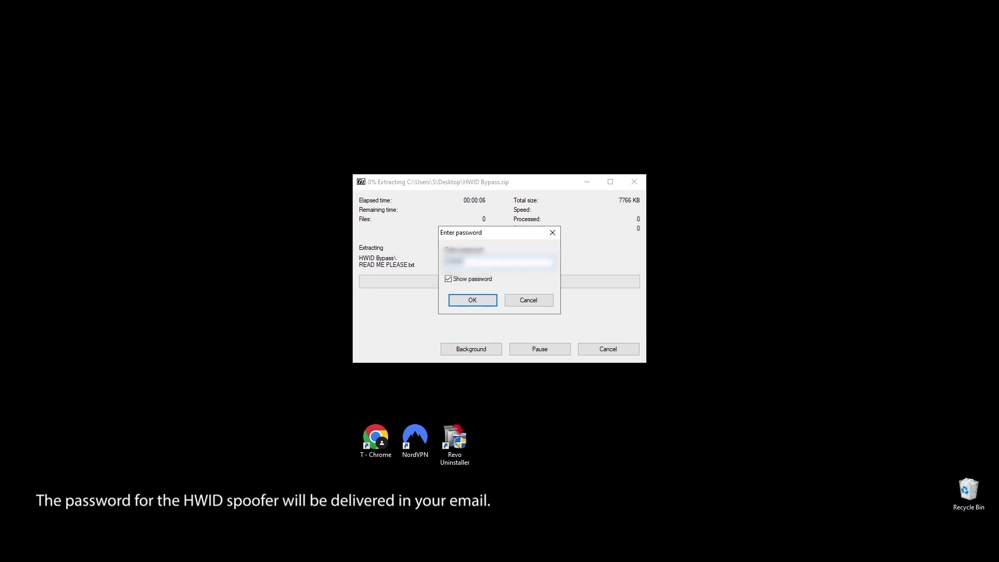
{"action": "type", "text": "***"}
{"action": "key", "text": "Return"}
Look through the contents of the extracted HWID Bypass folder on the desktop and close its window.
{"action": "left_click_drag", "start_coordinate": [105, 137], "coordinate": [443, 341]}
{"action": "double_click", "coordinate": [429, 328]}
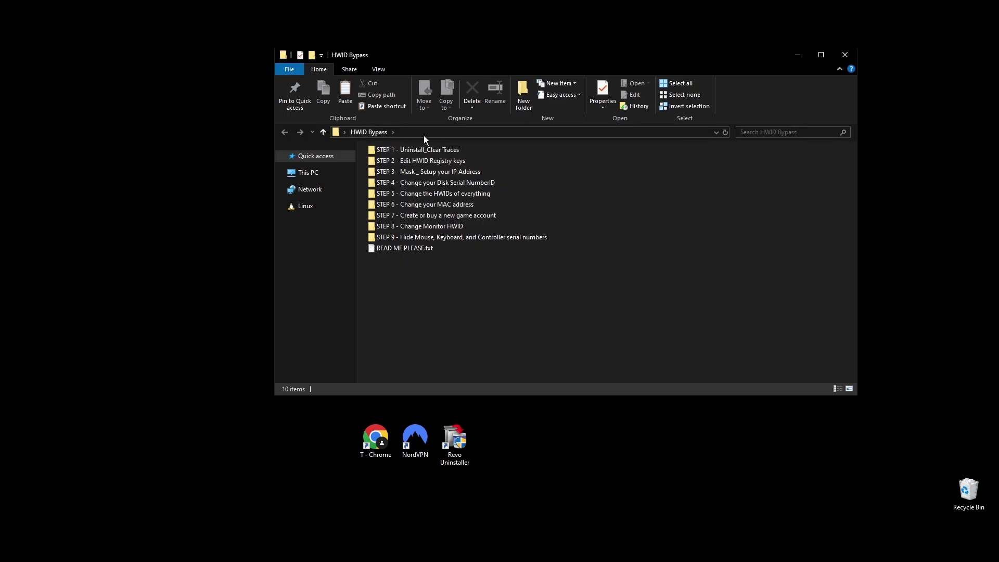
{"action": "left_click", "coordinate": [844, 52]}
Copy the desktop's HWID Bypass folder to the root of Local Disk (C:) and open the copy, keeping the desktop icons uncovered.
{"action": "left_click", "coordinate": [421, 334]}
{"action": "key", "text": "super+e"}
{"action": "double_click", "coordinate": [406, 272]}
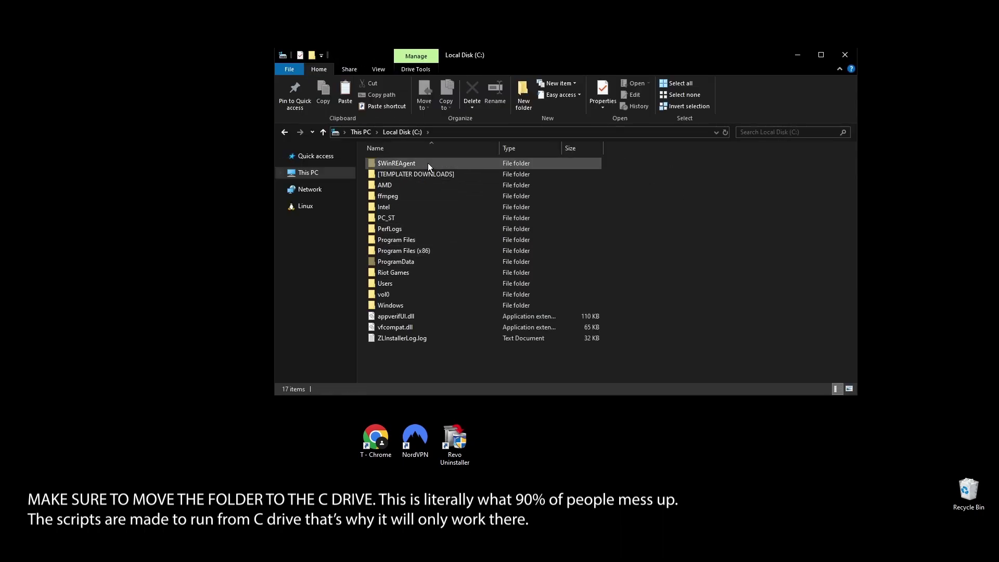
{"action": "key", "text": "ctrl+v"}
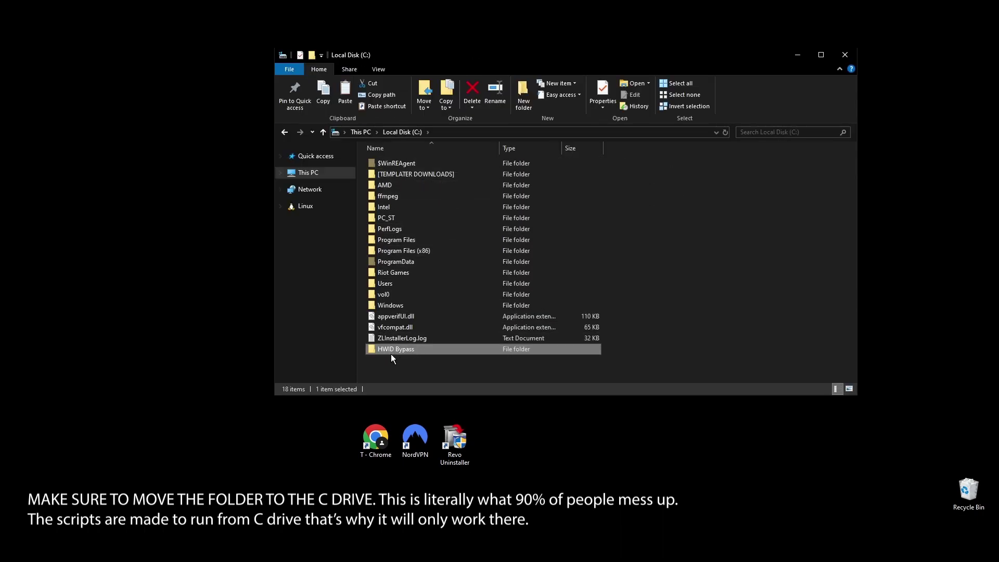
{"action": "double_click", "coordinate": [395, 350]}
{"action": "left_click_drag", "start_coordinate": [502, 58], "coordinate": [733, 119]}
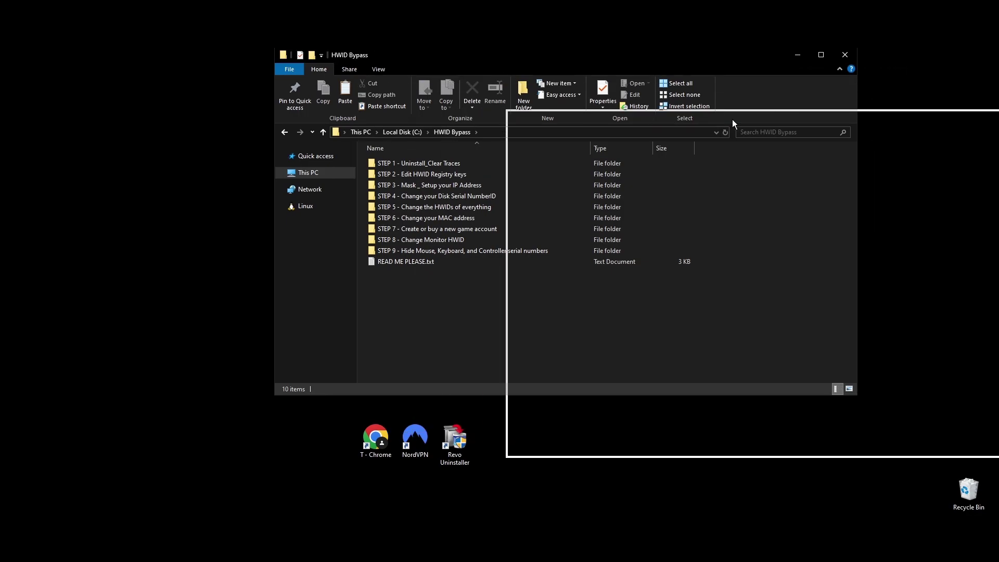
Delete both HWID Bypass.zip and the original HWID Bypass folder from the desktop.
{"action": "left_click_drag", "start_coordinate": [482, 330], "coordinate": [364, 334]}
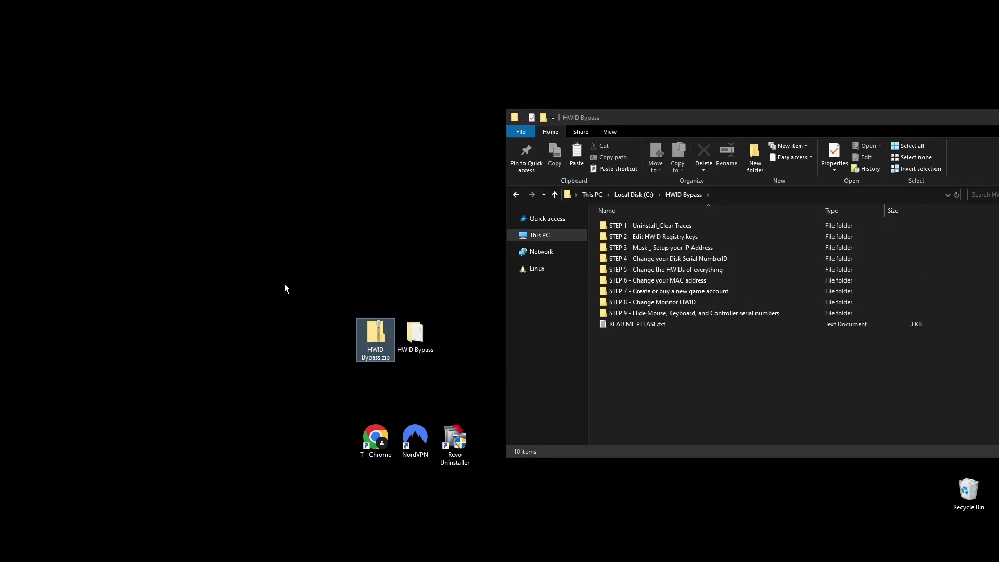
{"action": "left_click_drag", "start_coordinate": [282, 291], "coordinate": [400, 338]}
{"action": "key", "text": "Delete"}
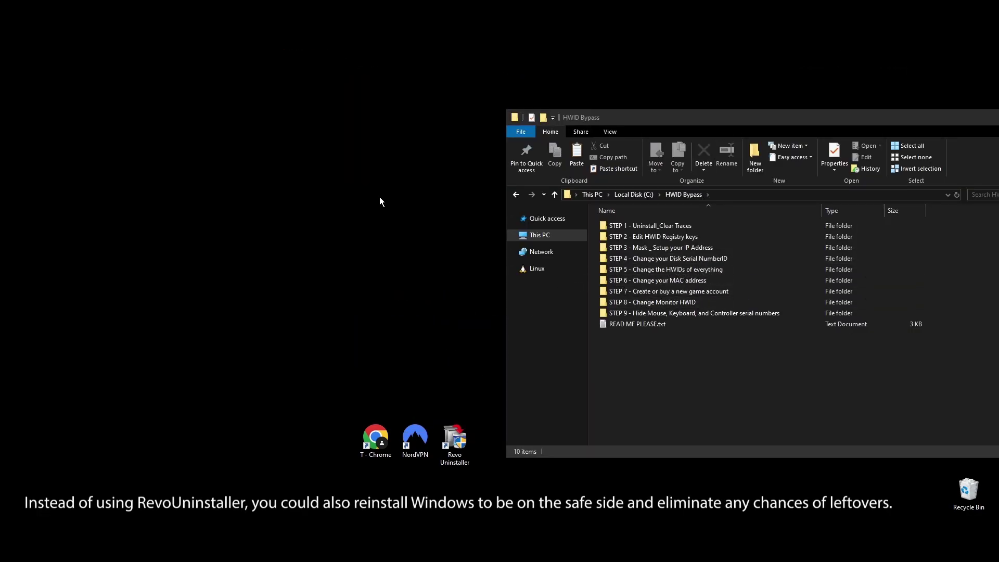
Open the Download Revo Uninstaller link in the STEP 1 - Uninstall_Clear Traces folder and launch the installed Revo Uninstaller.
{"action": "double_click", "coordinate": [678, 226]}
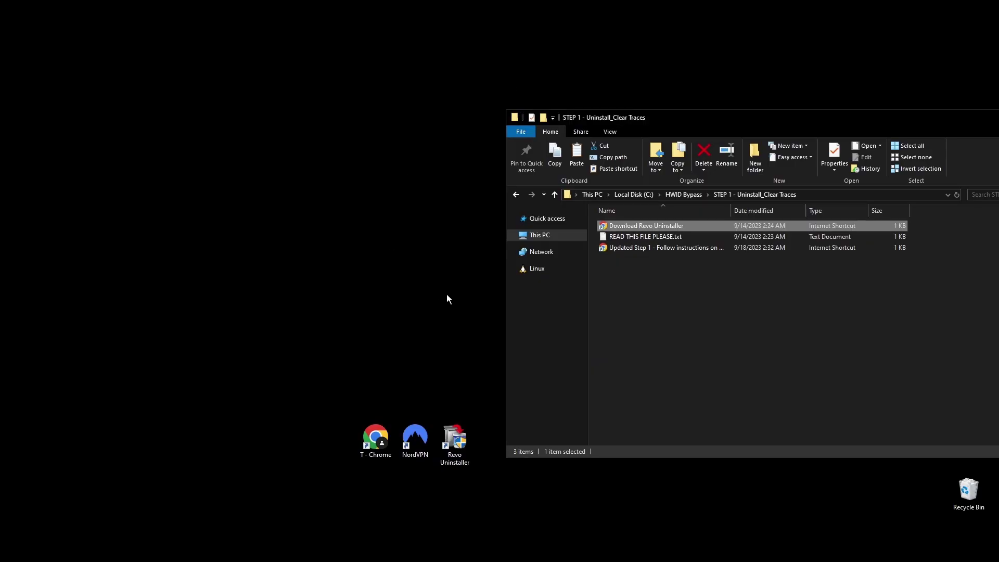
{"action": "double_click", "coordinate": [457, 441]}
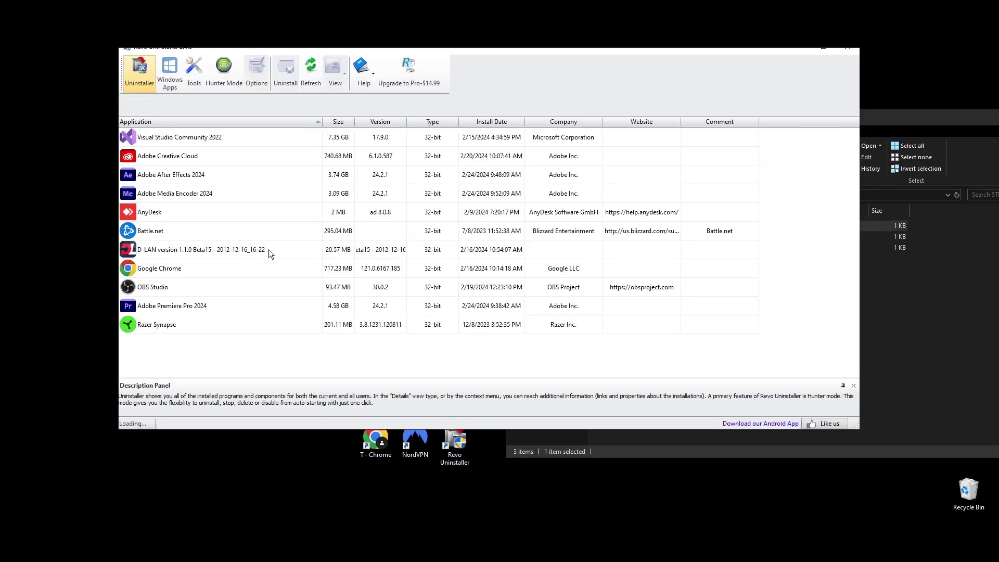
Uninstall Unigine Superposition Benchmark 1.1, confirming the complete removal of all its components.
{"action": "scroll", "coordinate": [447, 267], "scroll_direction": "down", "scroll_amount": 3}
{"action": "scroll", "coordinate": [248, 258], "scroll_direction": "down", "scroll_amount": 6}
{"action": "scroll", "coordinate": [241, 242], "scroll_direction": "up", "scroll_amount": 4}
{"action": "scroll", "coordinate": [242, 285], "scroll_direction": "down", "scroll_amount": 7}
{"action": "scroll", "coordinate": [247, 289], "scroll_direction": "down", "scroll_amount": 7}
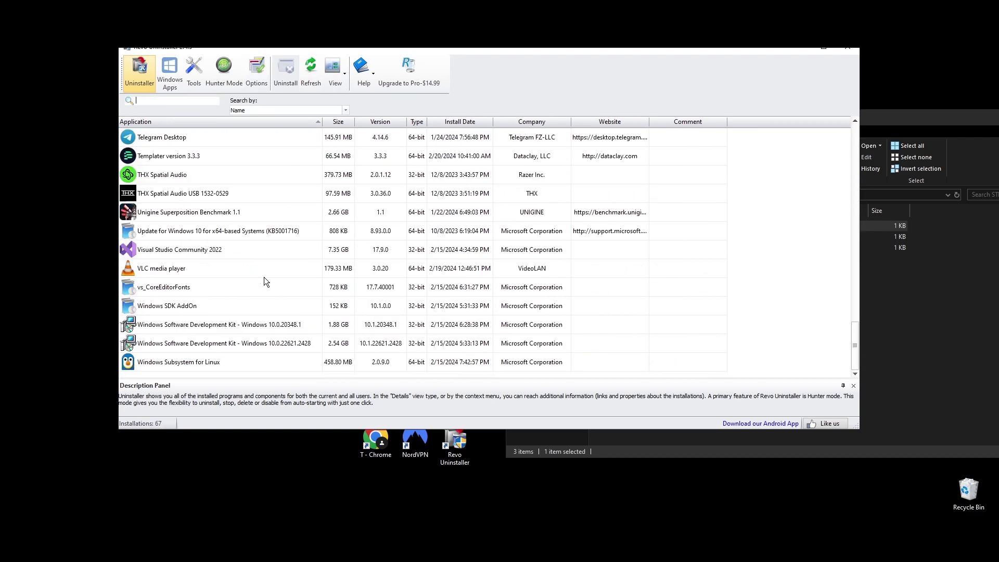
{"action": "right_click", "coordinate": [177, 212]}
{"action": "left_click", "coordinate": [233, 218]}
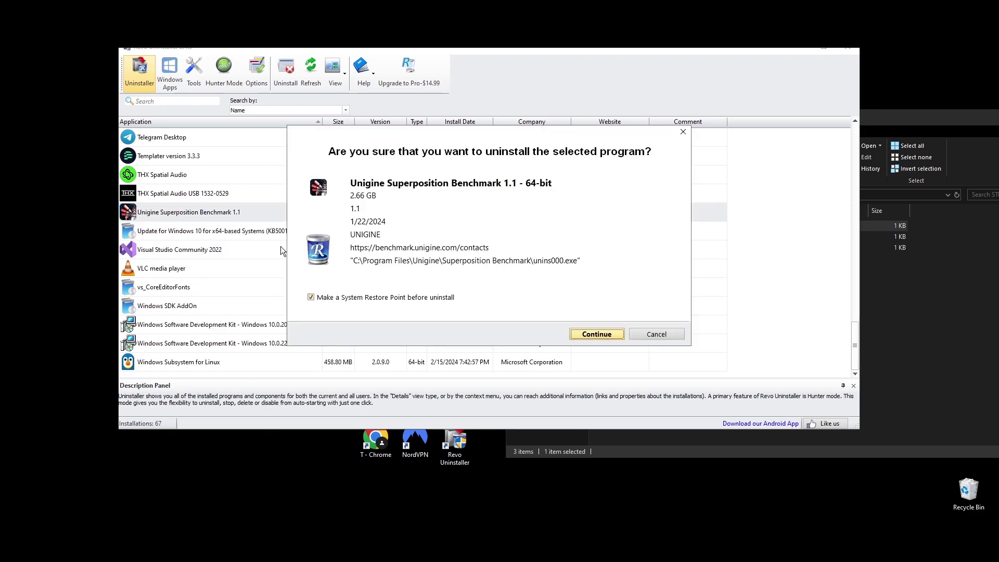
{"action": "left_click", "coordinate": [597, 334]}
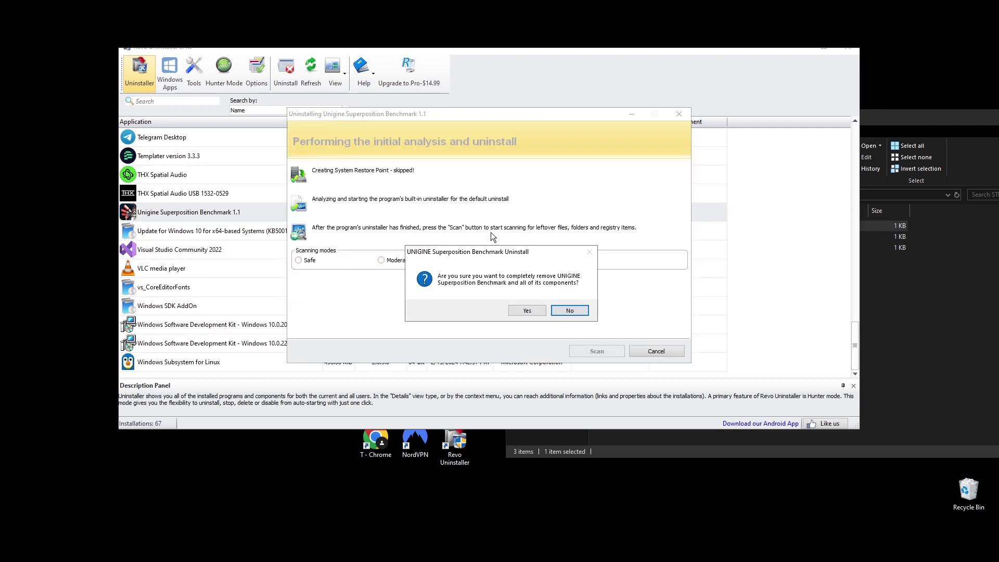
{"action": "left_click", "coordinate": [526, 309]}
{"action": "left_click", "coordinate": [499, 310]}
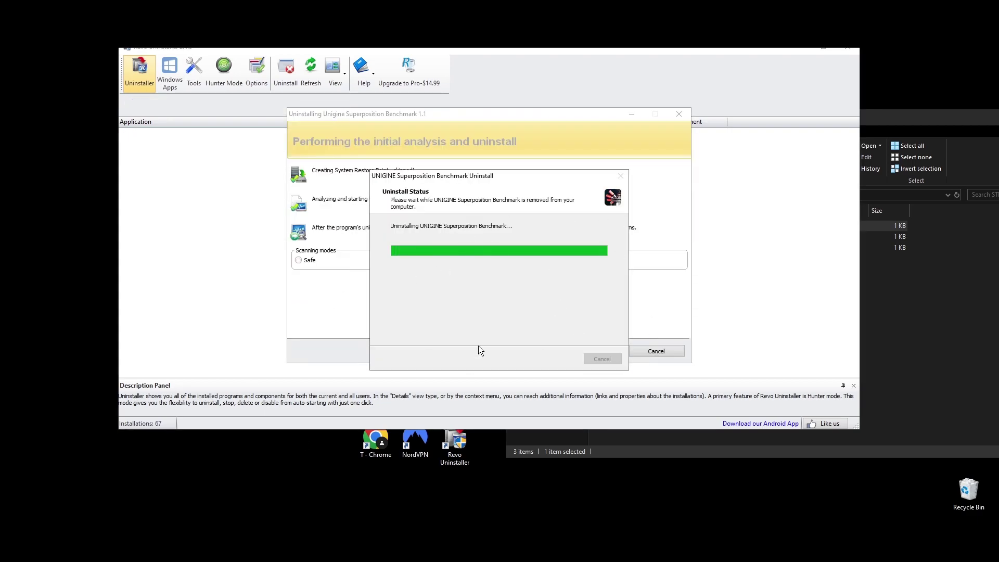
{"action": "left_click", "coordinate": [574, 311]}
Scan for the benchmark's leftovers, select all leftover registry items, and finish the uninstall wizard before closing Revo Uninstaller.
{"action": "left_click", "coordinate": [595, 349]}
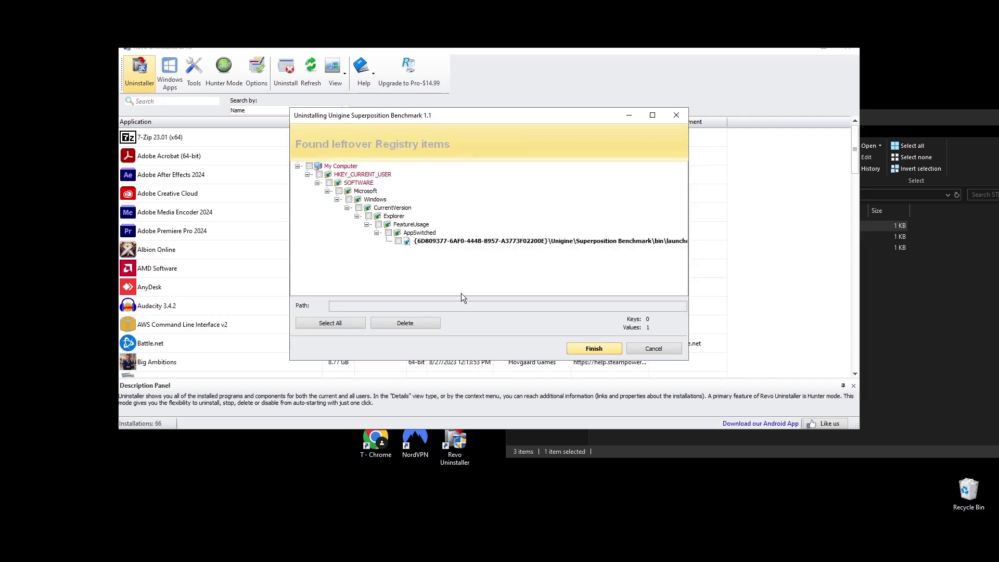
{"action": "left_click", "coordinate": [330, 323]}
{"action": "left_click", "coordinate": [593, 348]}
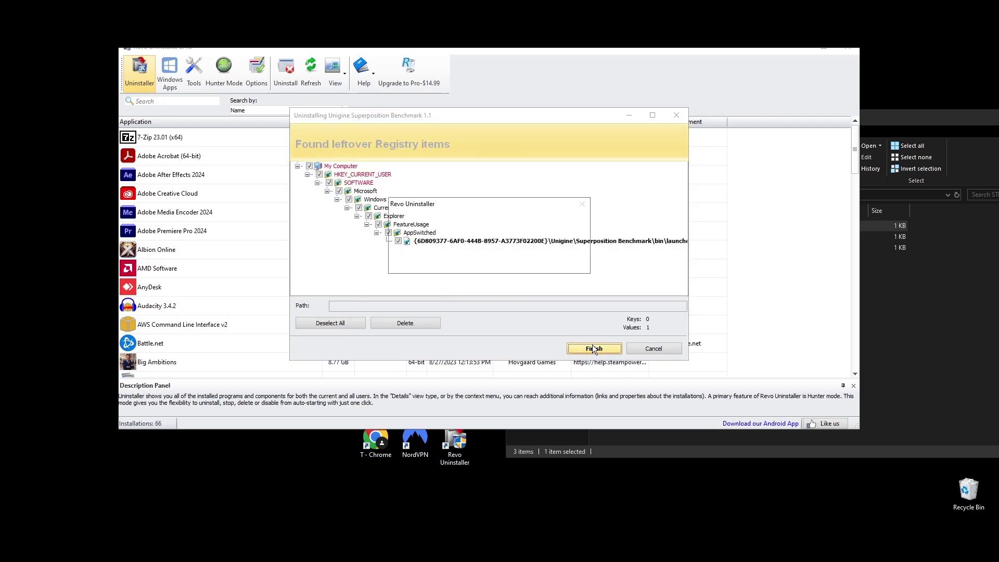
{"action": "left_click", "coordinate": [519, 262]}
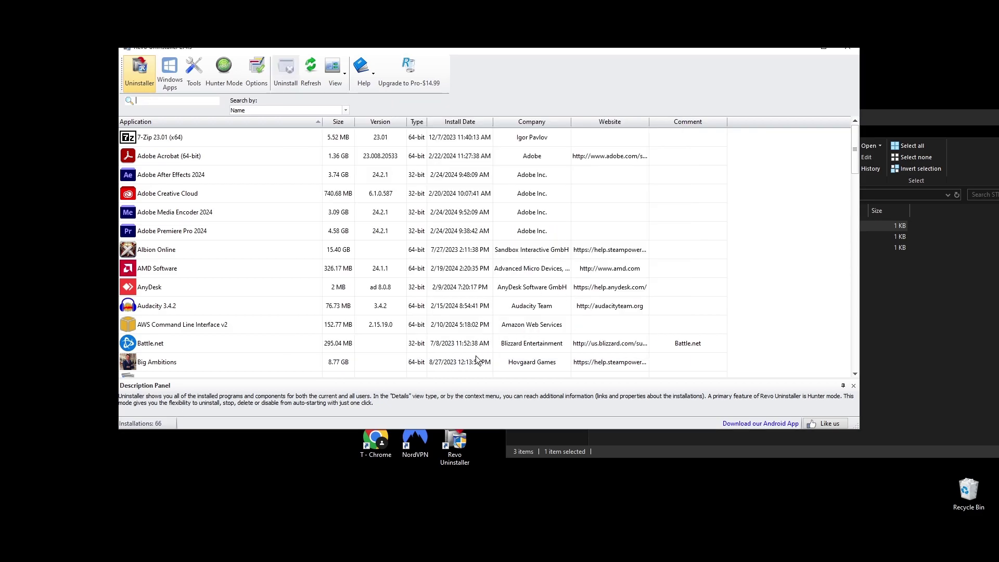
{"action": "left_click", "coordinate": [845, 51]}
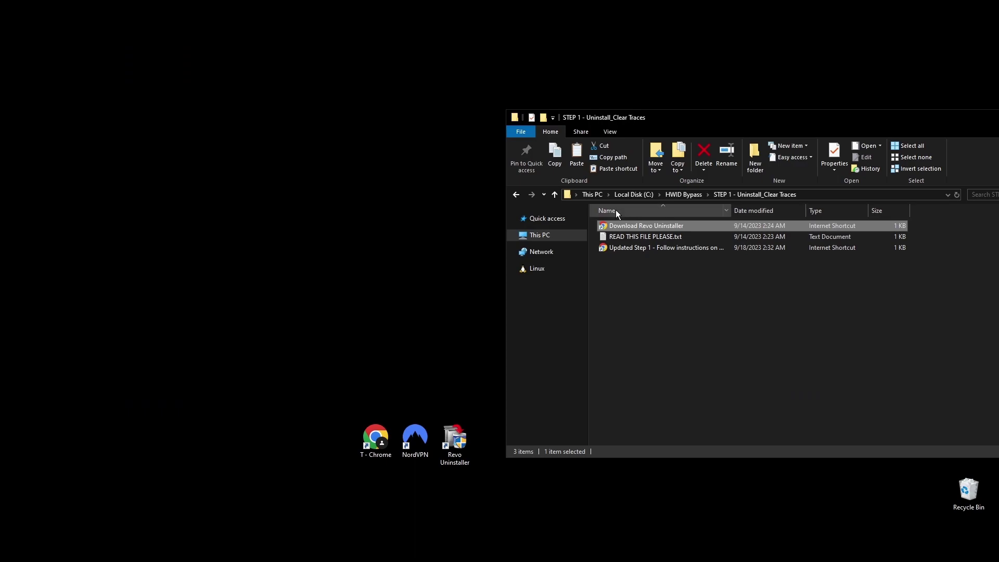
Return to the HWID Bypass folder and open its STEP 2 - Edit HWID Registry keys subfolder.
{"action": "left_click", "coordinate": [516, 195]}
{"action": "left_click", "coordinate": [681, 237]}
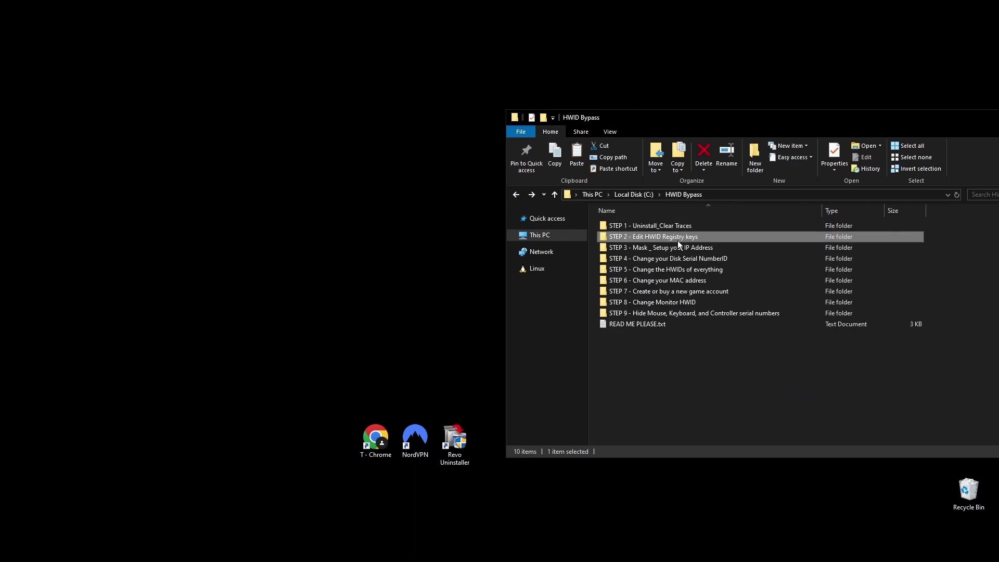
{"action": "double_click", "coordinate": [678, 239]}
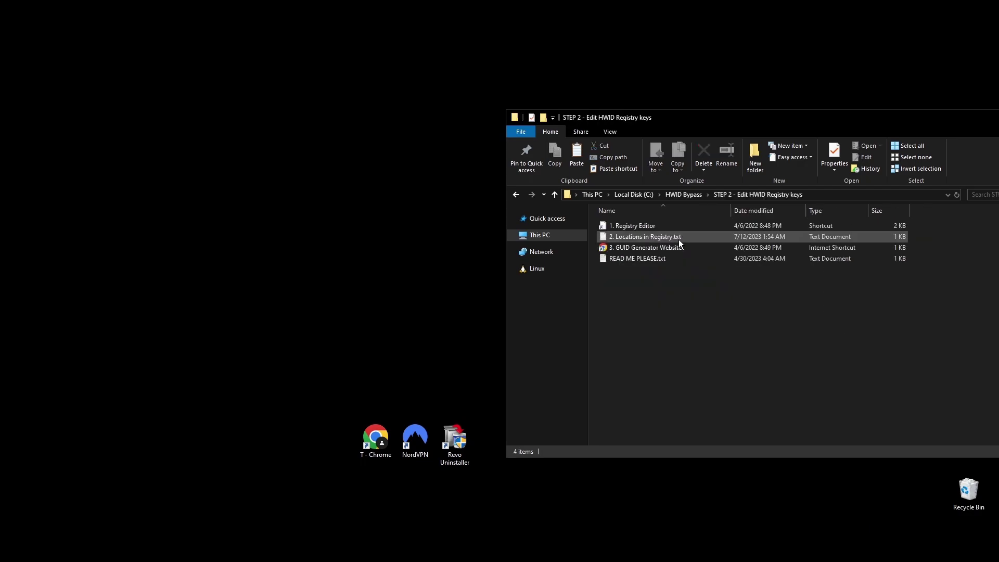
Launch Registry Editor from the STEP 2 folder's shortcut and tile it side by side with the folder window.
{"action": "double_click", "coordinate": [636, 228]}
{"action": "left_click_drag", "start_coordinate": [532, 110], "coordinate": [2, 54]}
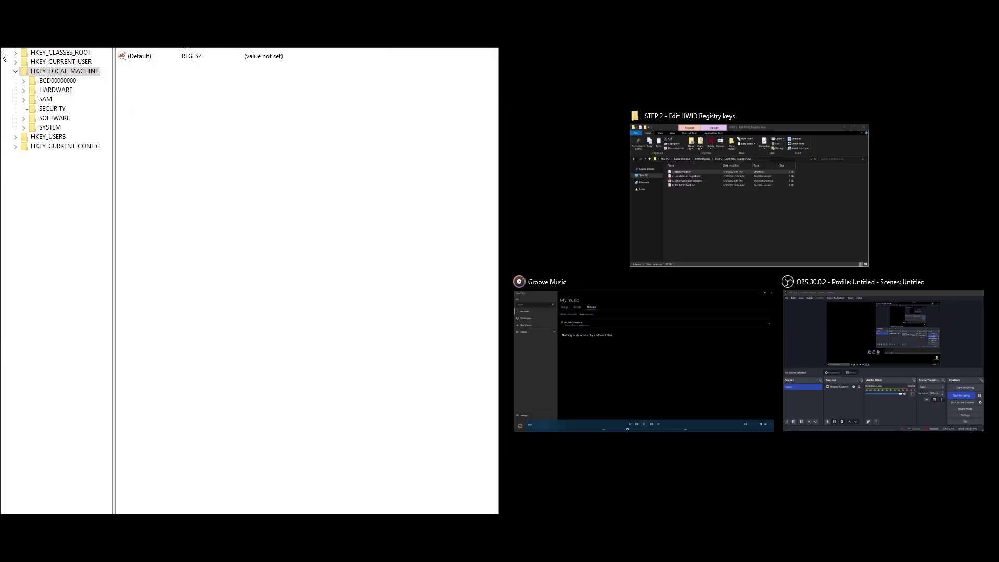
{"action": "left_click", "coordinate": [693, 248]}
{"action": "left_click", "coordinate": [641, 140]}
Open the GUID Generator Website shortcut and the text file 2. Locations in Registry.txt from the STEP 2 folder.
{"action": "double_click", "coordinate": [640, 140]}
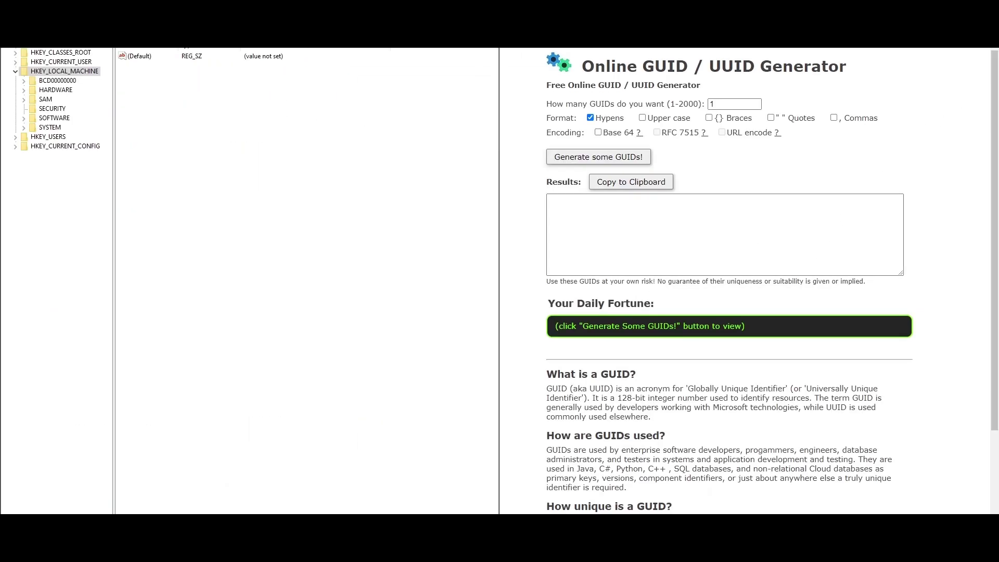
{"action": "key", "text": "alt+Tab"}
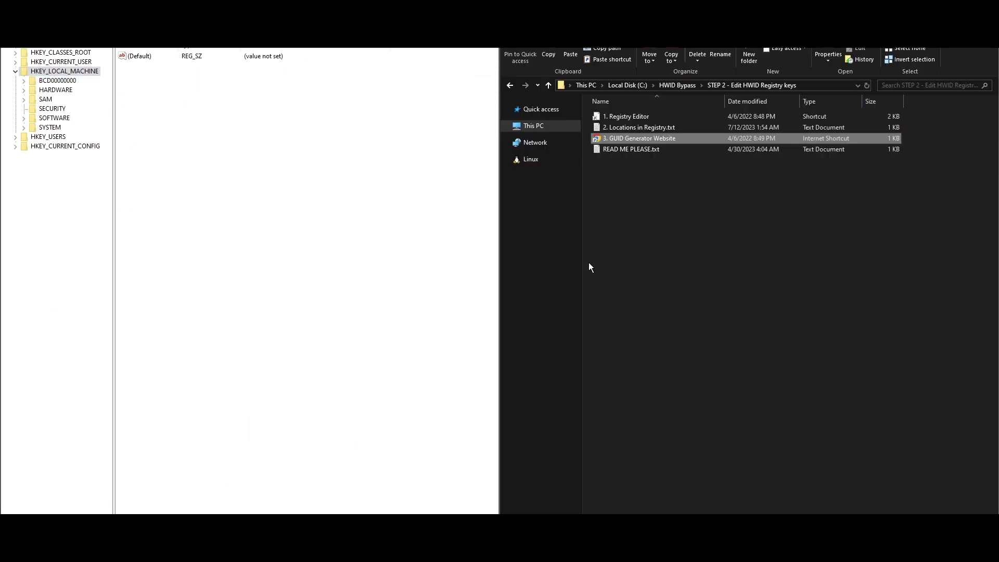
{"action": "double_click", "coordinate": [639, 129]}
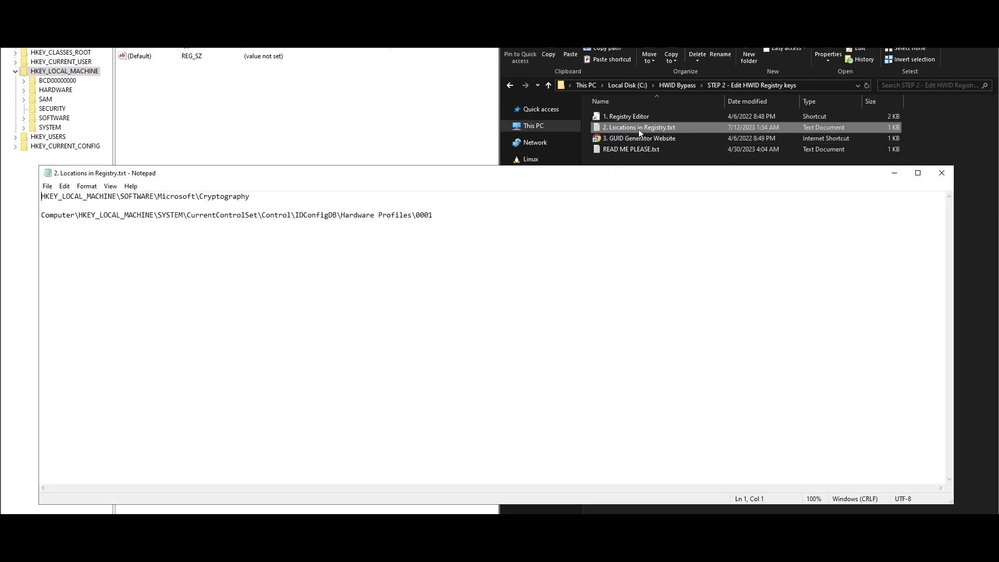
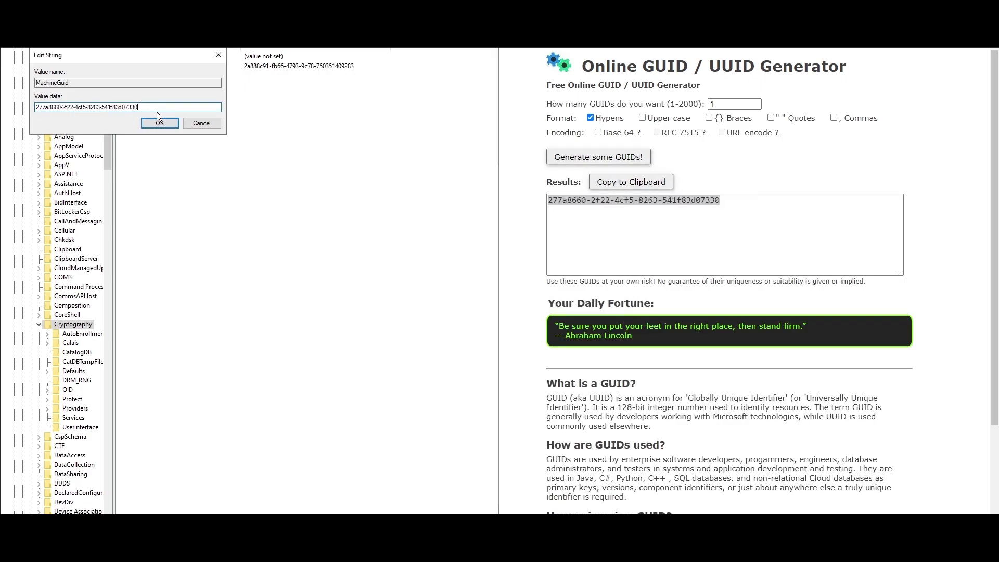
Save the generated GUID as MachineGuid and go to the registry key HKEY_LOCAL_MACHINE\SYSTEM\CurrentControlSet\Control\IDConfigDB\Hardware Profiles\0001 listed in the locations file.
{"action": "left_click", "coordinate": [175, 124]}
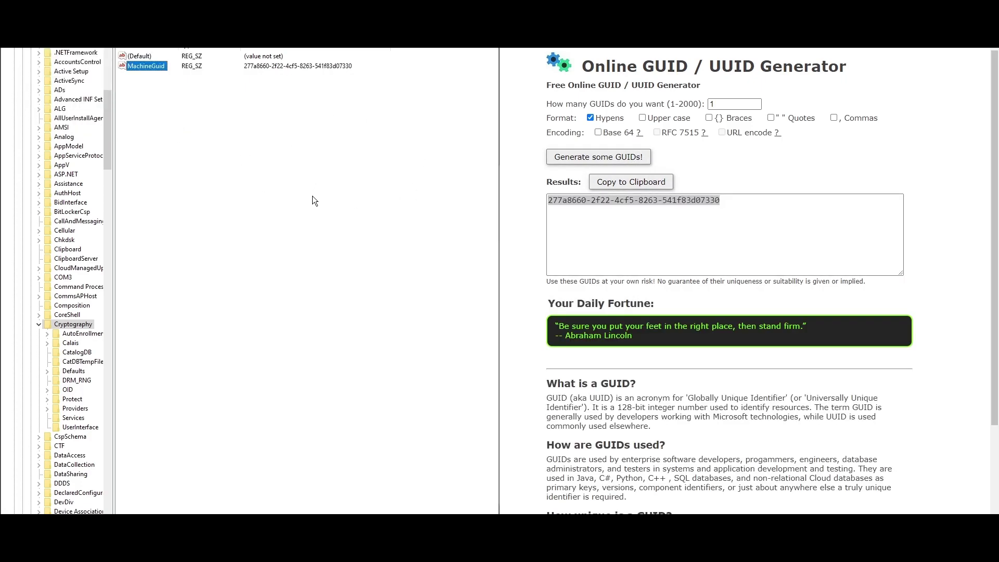
{"action": "key", "text": "alt+Tab"}
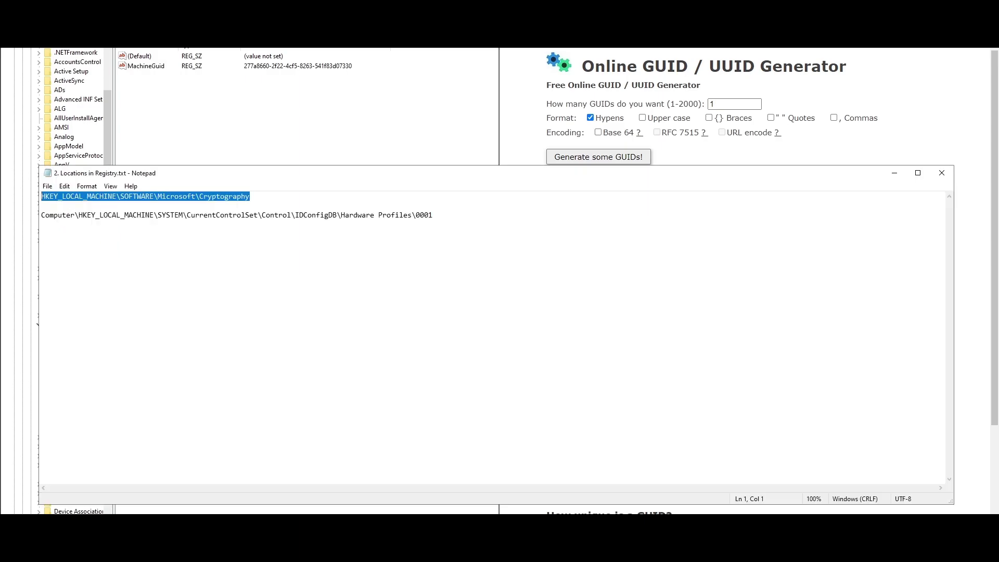
{"action": "left_click_drag", "start_coordinate": [453, 219], "coordinate": [40, 216]}
{"action": "key", "text": "alt+Tab"}
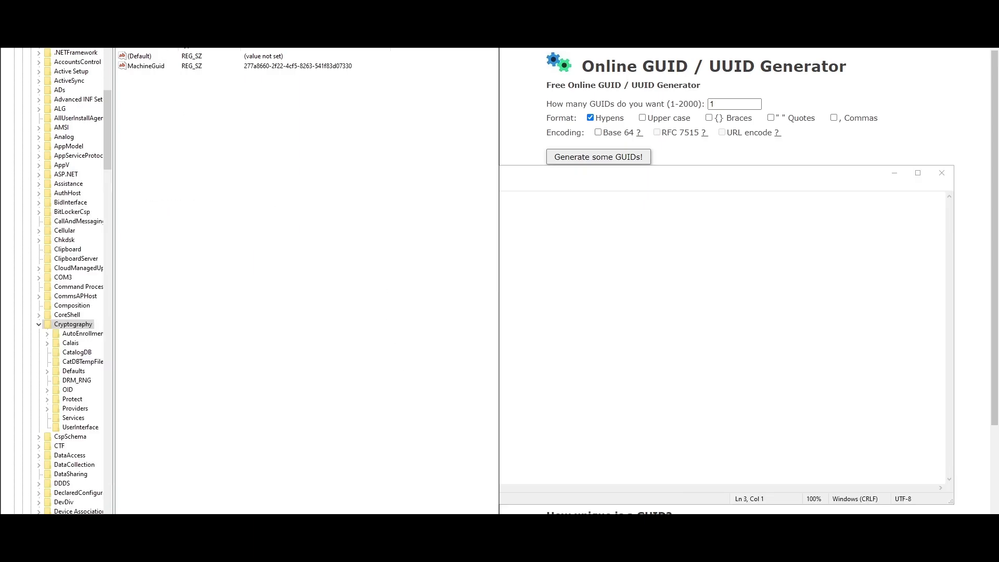
{"action": "key", "text": "Return"}
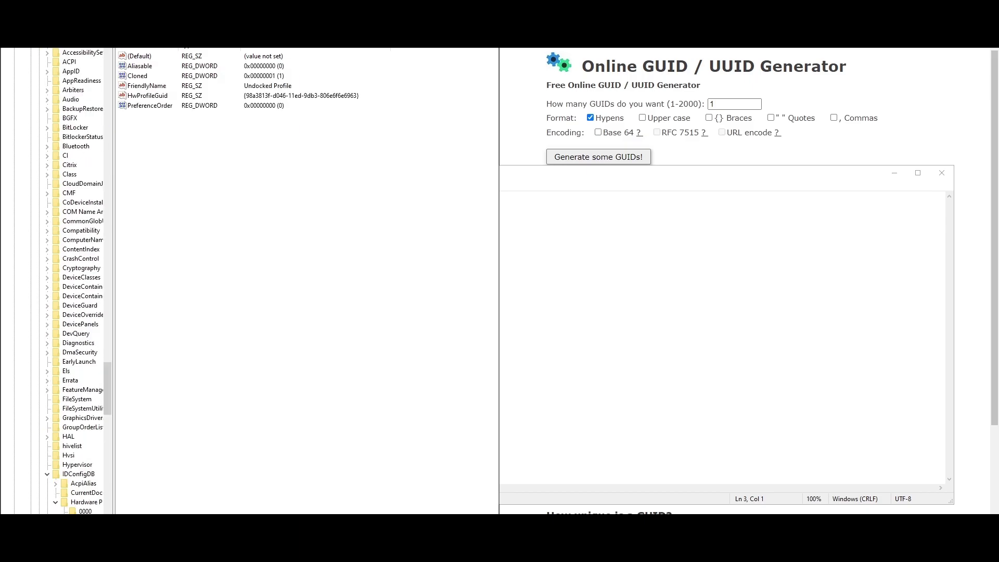
Generate a new GUID on the website and set it as the value data of HwProfileGuid in the 0001 key.
{"action": "double_click", "coordinate": [160, 97]}
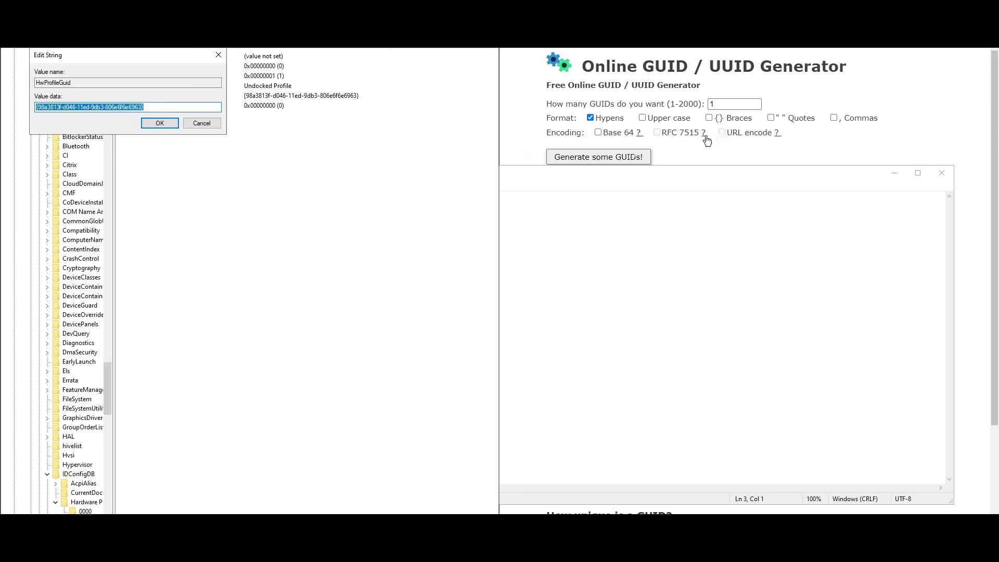
{"action": "left_click", "coordinate": [634, 155]}
{"action": "left_click", "coordinate": [634, 155]}
{"action": "left_click_drag", "start_coordinate": [728, 201], "coordinate": [517, 197]}
{"action": "key", "text": "ctrl+c"}
{"action": "left_click", "coordinate": [164, 108]}
{"action": "key", "text": "ctrl+a"}
{"action": "key", "text": "ctrl+v"}
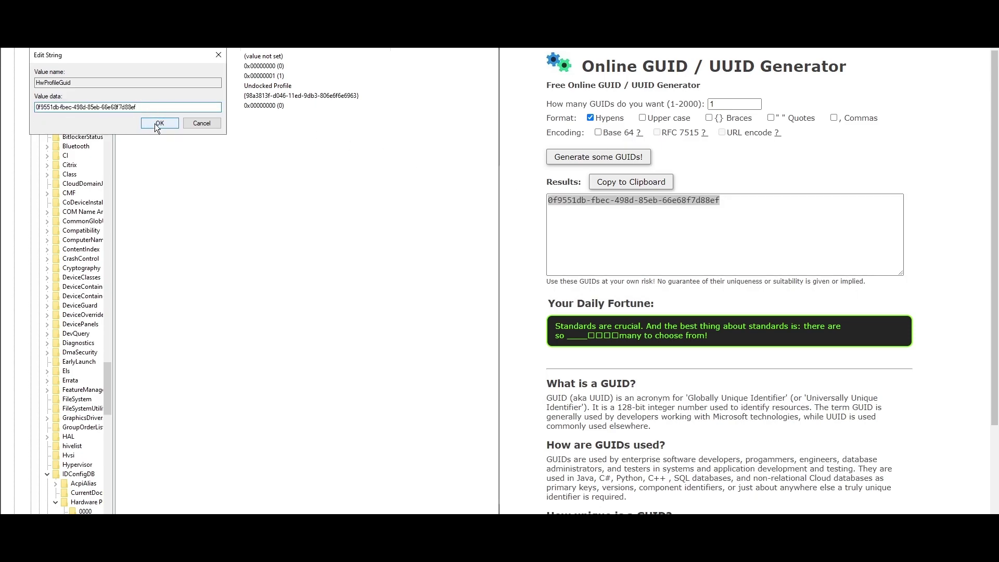
{"action": "left_click", "coordinate": [160, 122]}
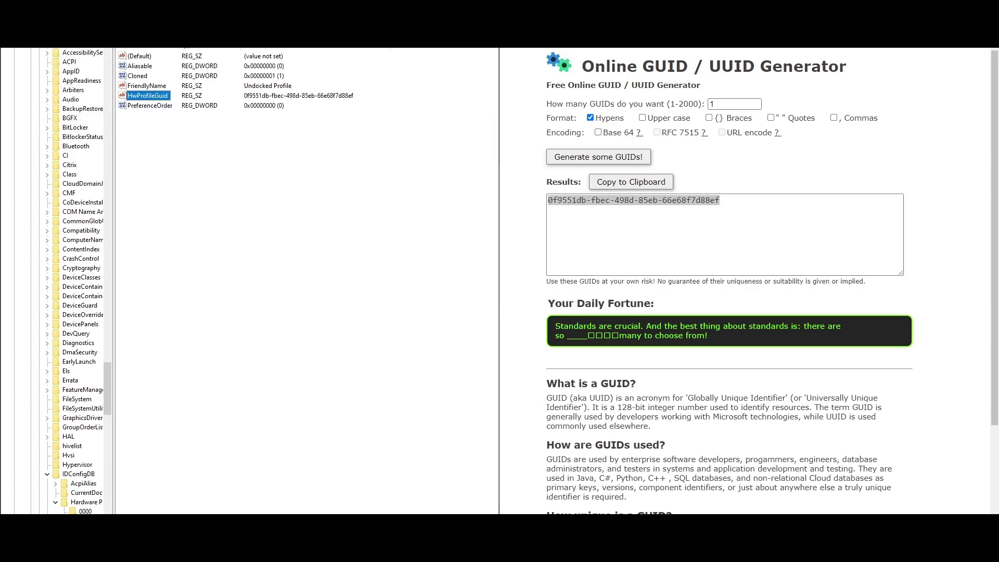
Close Registry Editor, the GUID generator and the locations text file, and open the STEP 3 - Mask _ Setup your IP Address folder.
{"action": "key", "text": "alt+F4"}
{"action": "key", "text": "alt+F4"}
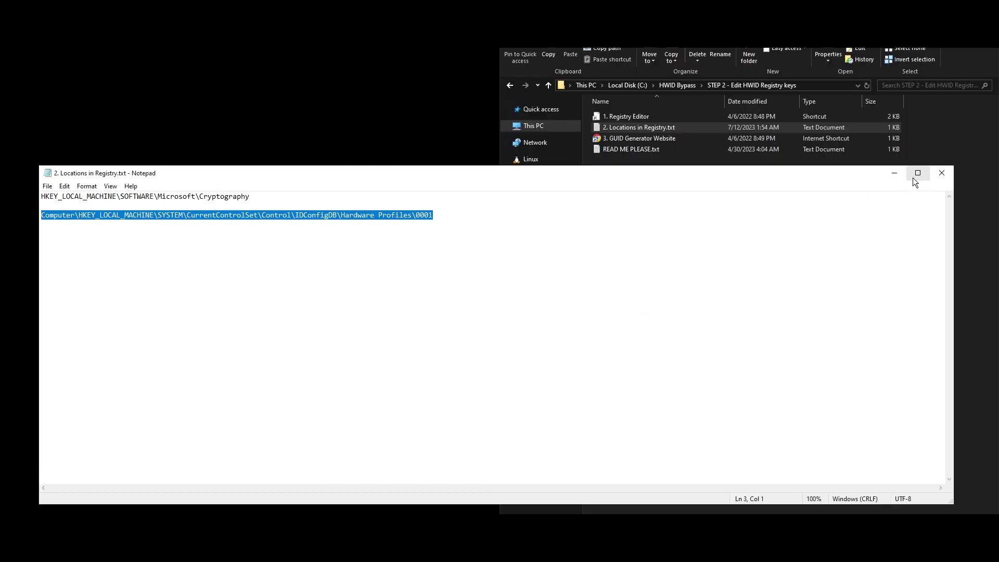
{"action": "left_click", "coordinate": [938, 177]}
{"action": "left_click", "coordinate": [509, 85]}
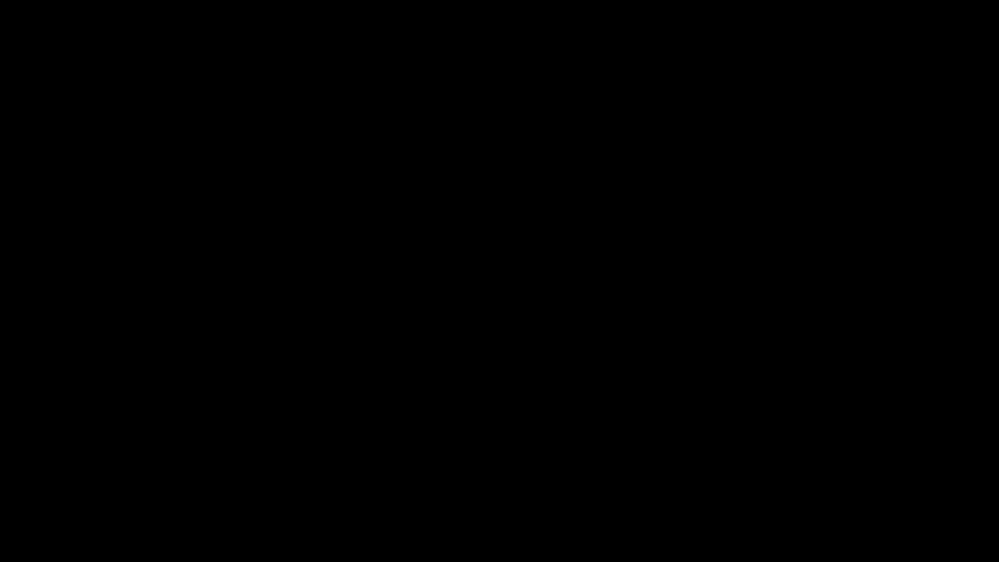
{"action": "double_click", "coordinate": [648, 136]}
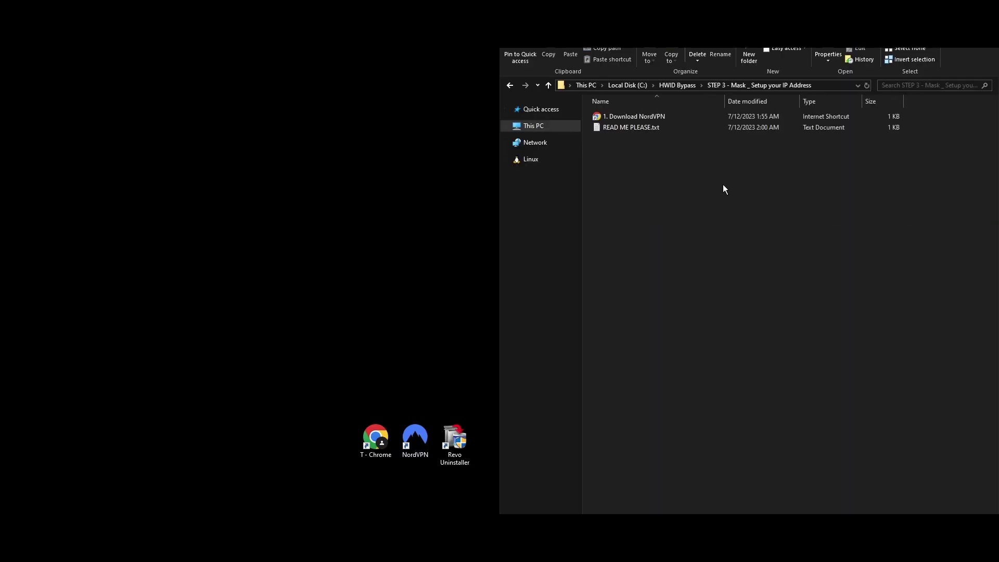
Open the NordVPN website from the 1. Download NordVPN shortcut in the STEP 3 folder and accept its cookies.
{"action": "double_click", "coordinate": [638, 116]}
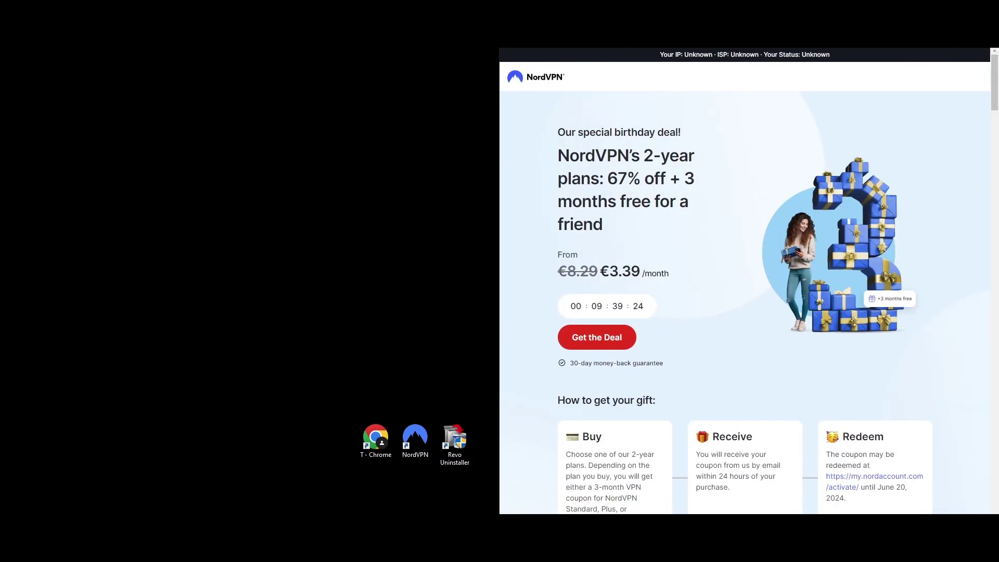
{"action": "left_click_drag", "start_coordinate": [827, 8], "coordinate": [564, 0]}
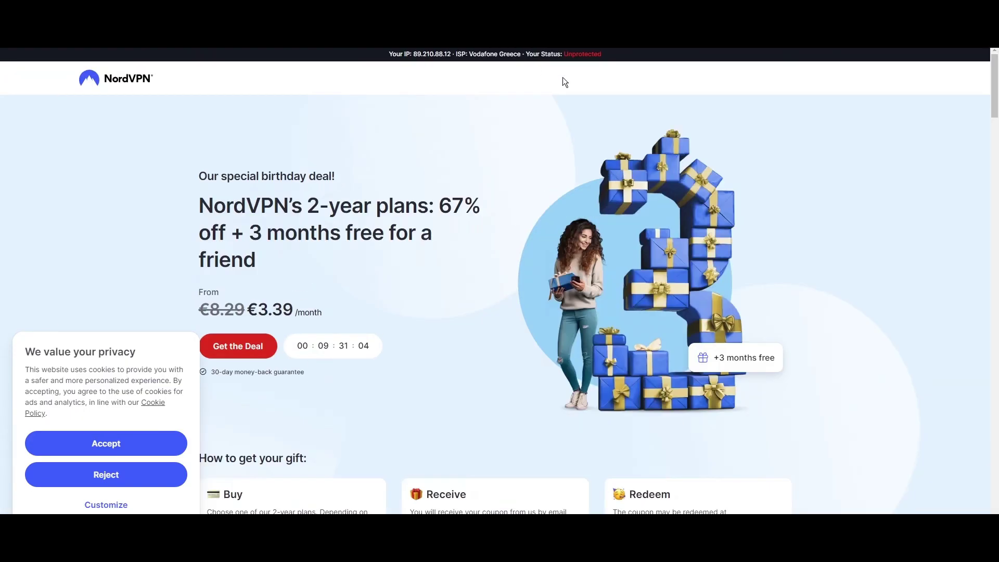
{"action": "left_click", "coordinate": [122, 443]}
Open the NordVPN pricing page and examine the Standard, Plus and Complete 2-year plans.
{"action": "scroll", "coordinate": [533, 320], "scroll_direction": "down", "scroll_amount": 3}
{"action": "scroll", "coordinate": [809, 217], "scroll_direction": "up", "scroll_amount": 3}
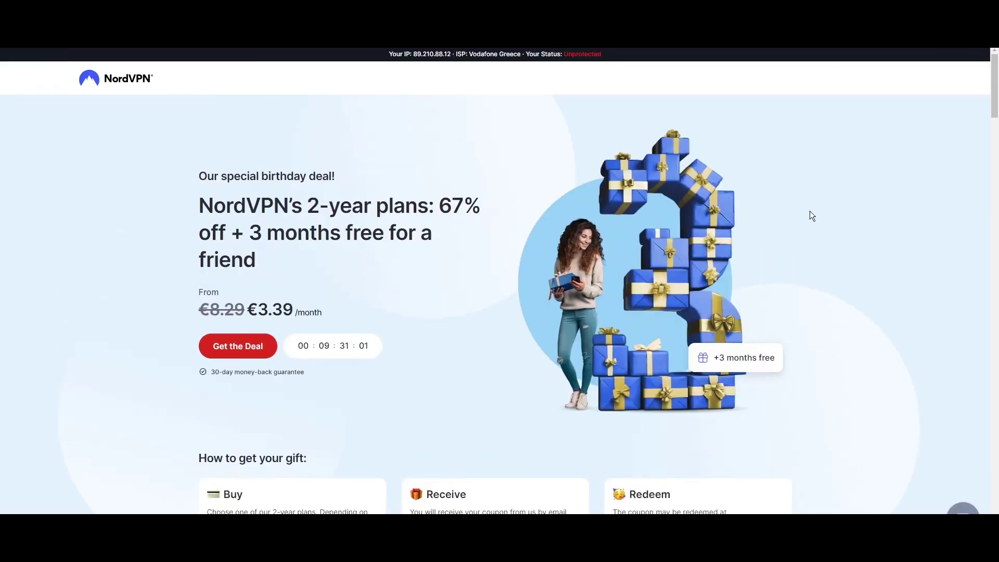
{"action": "scroll", "coordinate": [801, 265], "scroll_direction": "down", "scroll_amount": 2}
{"action": "left_click", "coordinate": [896, 68]}
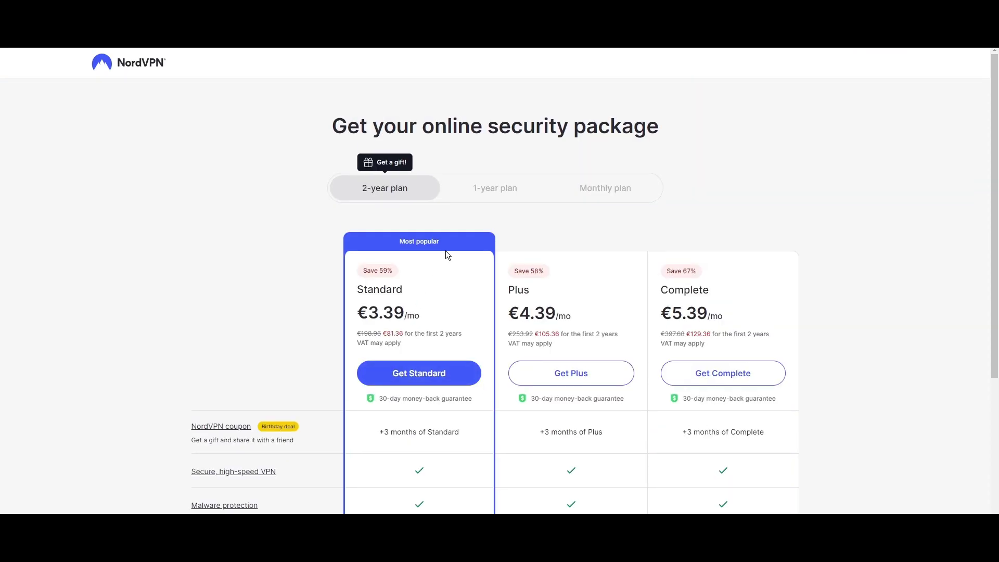
{"action": "scroll", "coordinate": [431, 458], "scroll_direction": "down", "scroll_amount": 5}
{"action": "scroll", "coordinate": [377, 320], "scroll_direction": "up", "scroll_amount": 4}
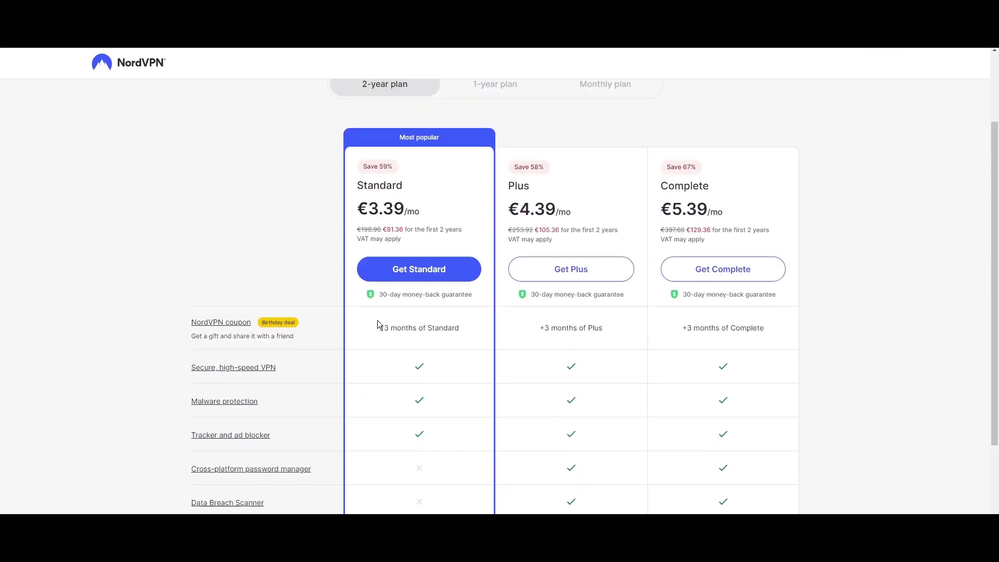
{"action": "scroll", "coordinate": [503, 161], "scroll_direction": "up", "scroll_amount": 1}
{"action": "scroll", "coordinate": [316, 378], "scroll_direction": "down", "scroll_amount": 3}
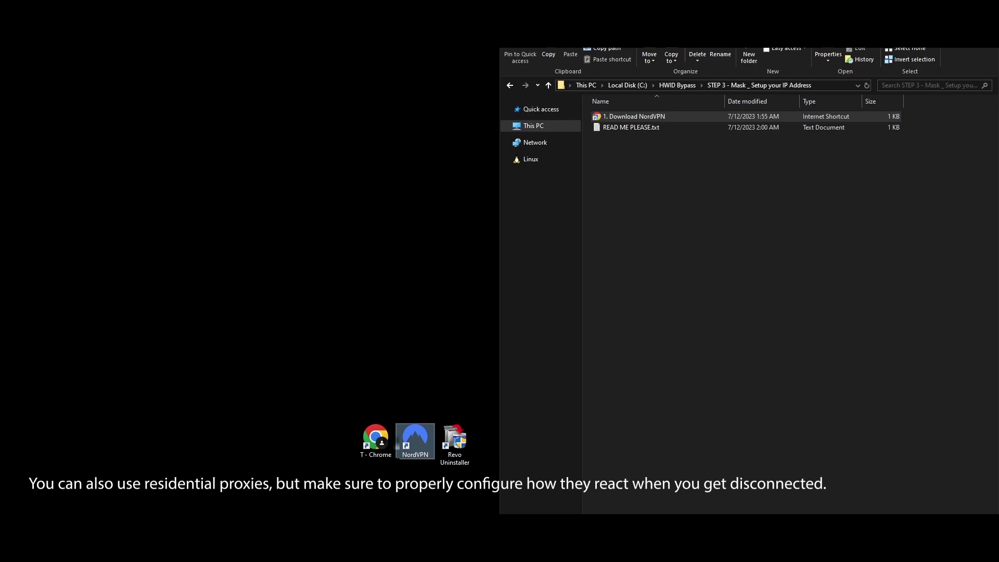
Close the NordVPN app and open the STEP 4 - Change your Disk Serial NumberID folder inside HWID Bypass.
{"action": "left_click", "coordinate": [510, 85]}
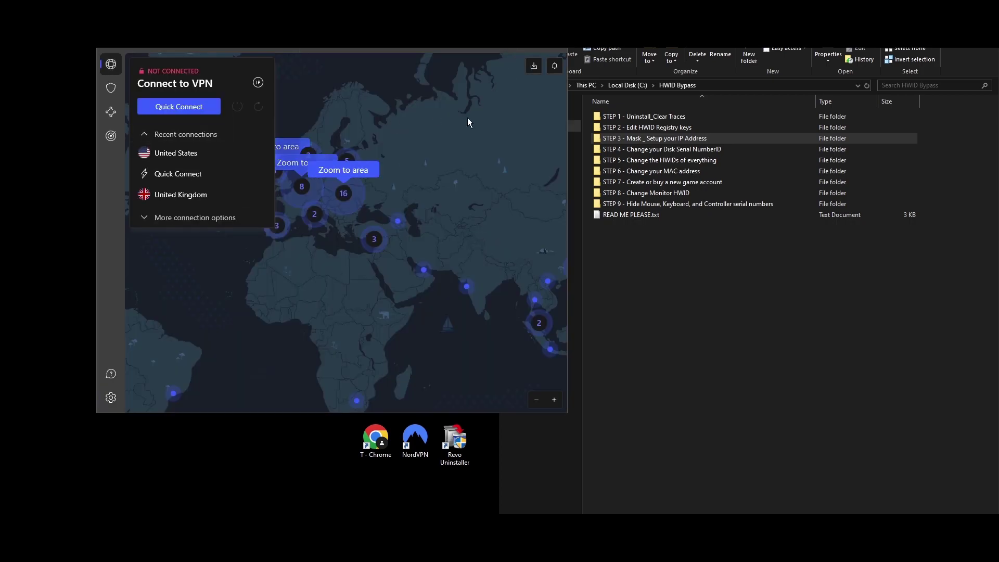
{"action": "left_click", "coordinate": [555, 47]}
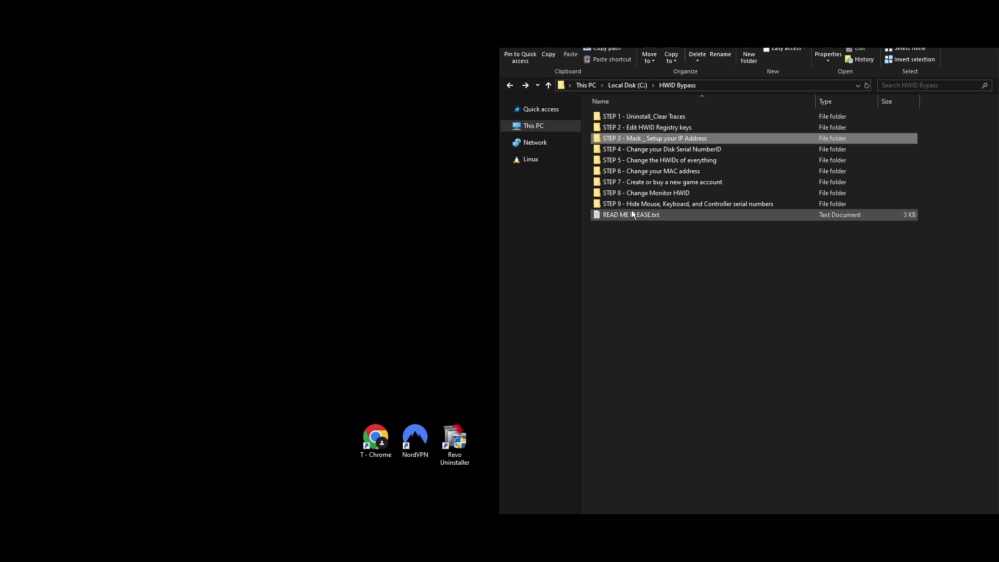
{"action": "double_click", "coordinate": [656, 149]}
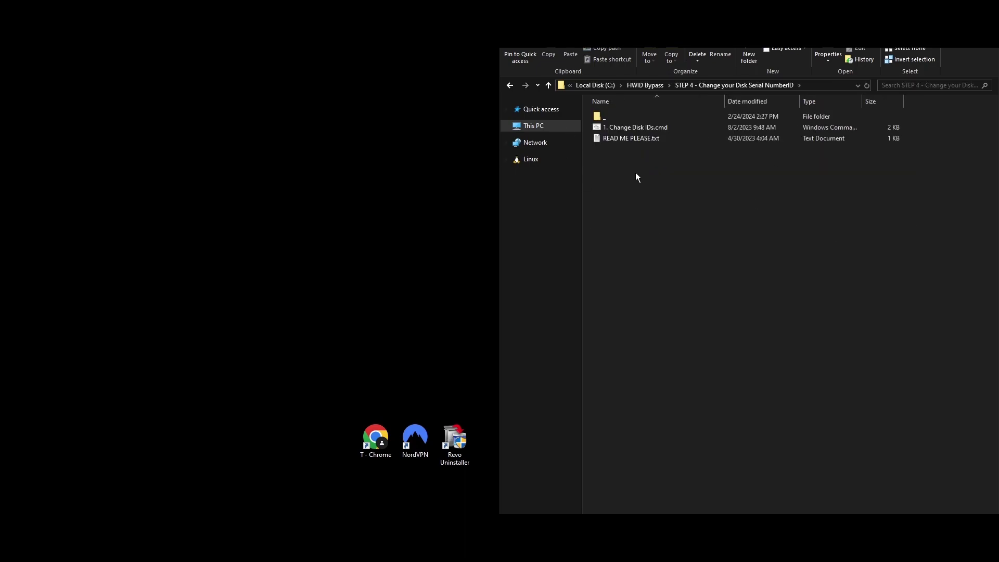
Run 1. Change Disk IDs.cmd as administrator and change the volume ID of drive C, continuing through the prompts until the script closes.
{"action": "right_click", "coordinate": [637, 129]}
{"action": "left_click", "coordinate": [671, 174]}
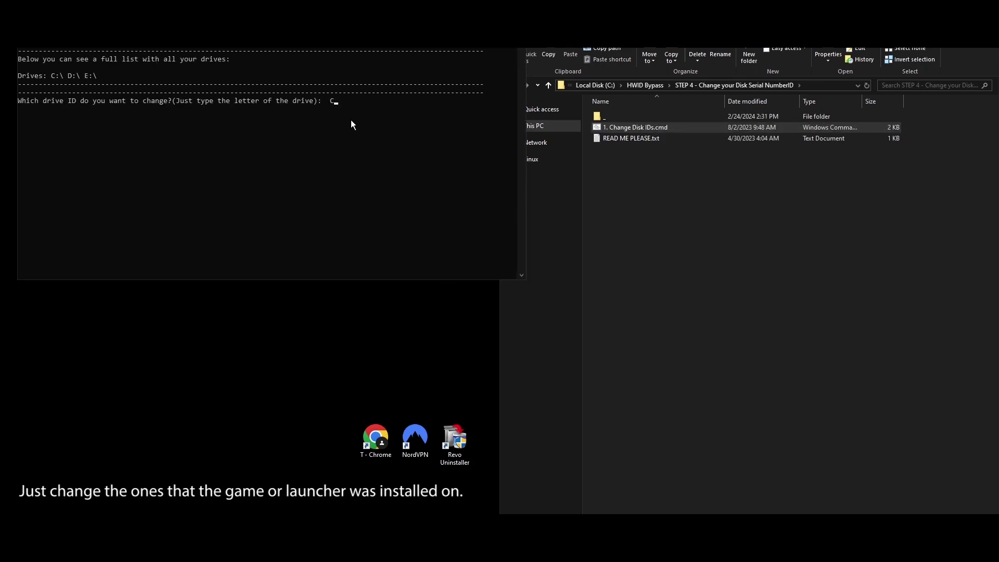
{"action": "type", "text": "C"}
{"action": "key", "text": "Return"}
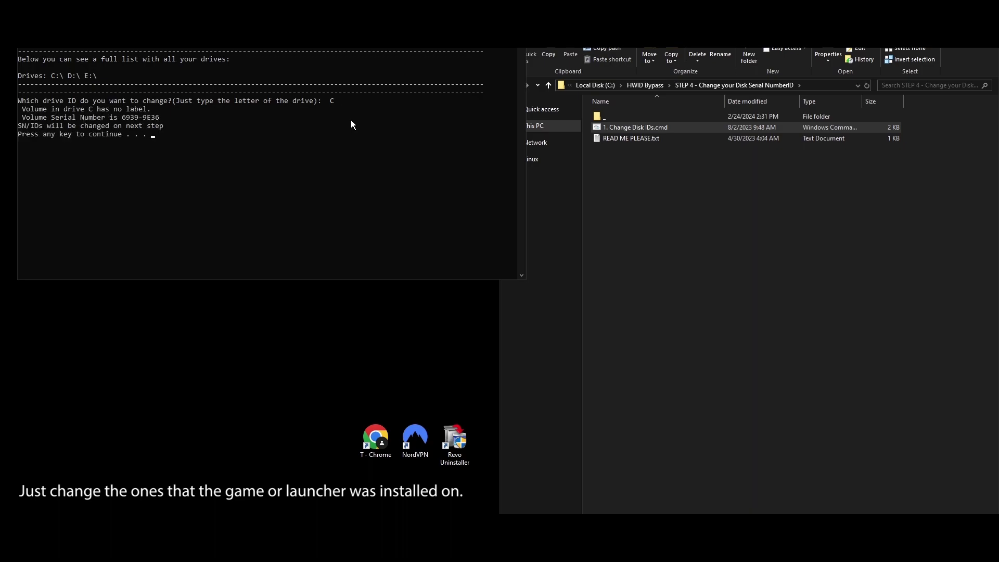
{"action": "key", "text": "Return"}
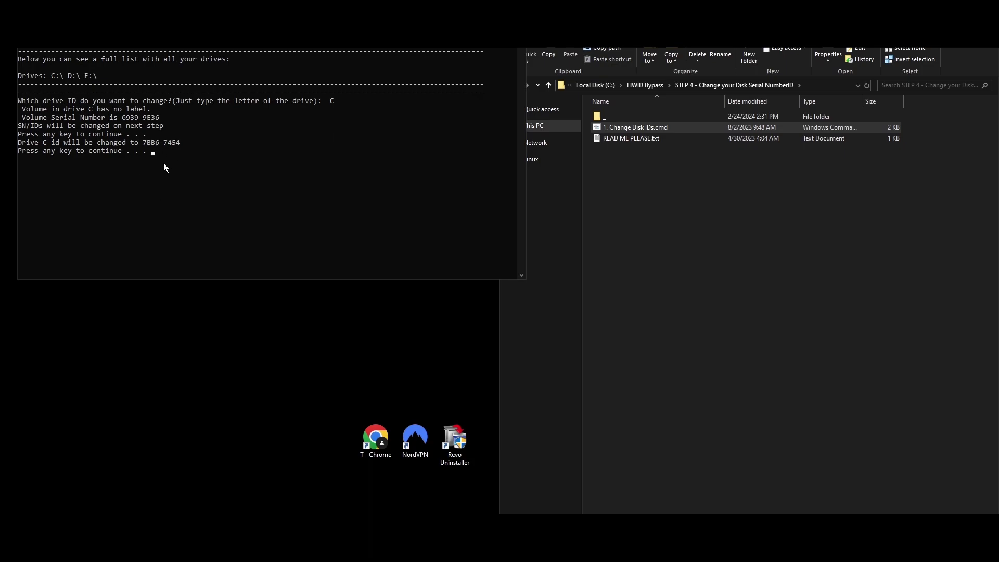
{"action": "key", "text": "Return"}
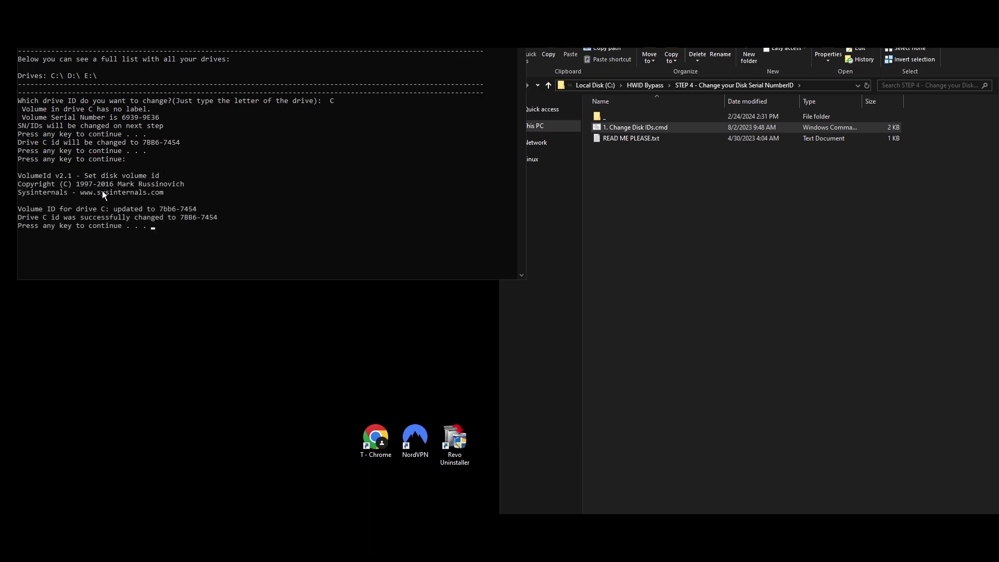
{"action": "left_click_drag", "start_coordinate": [54, 202], "coordinate": [159, 223]}
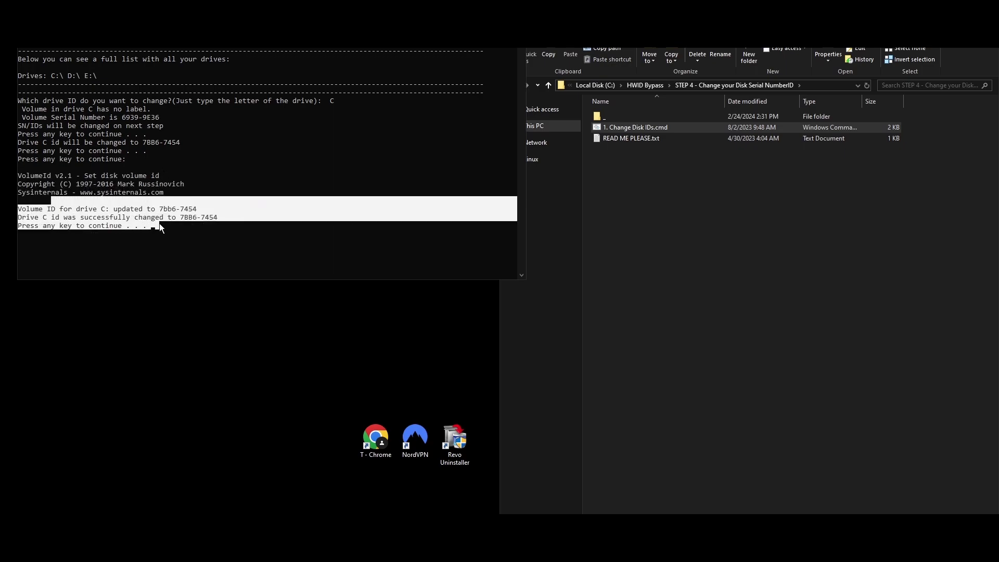
{"action": "left_click", "coordinate": [236, 244]}
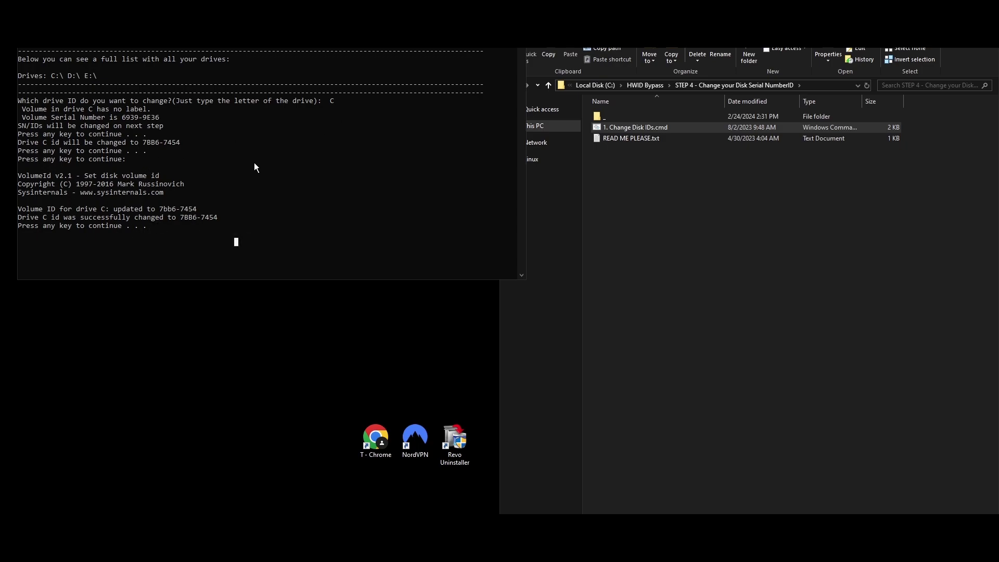
{"action": "key", "text": "Return"}
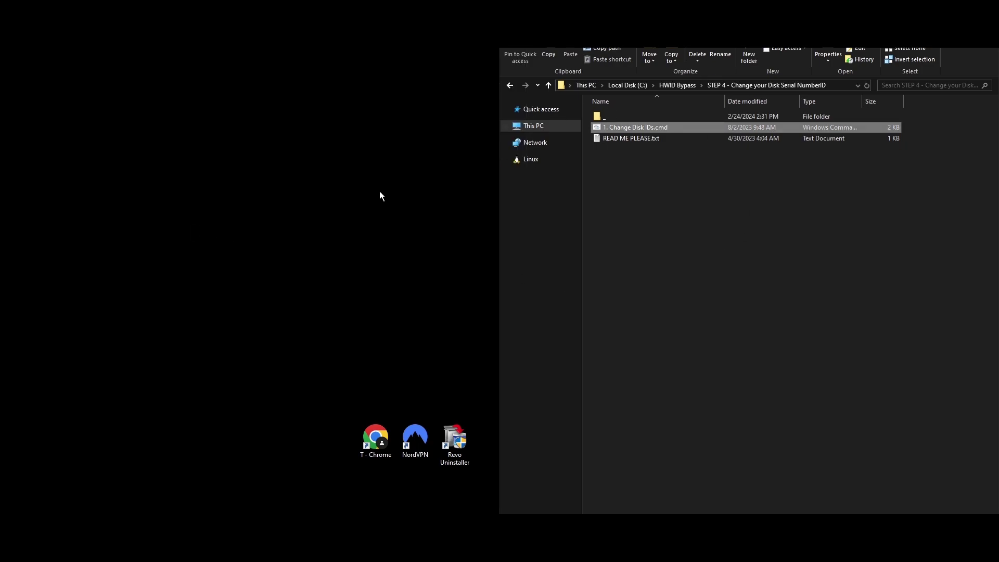
Run 1. Change Disk IDs.cmd as administrator again for another drive.
{"action": "right_click", "coordinate": [628, 127]}
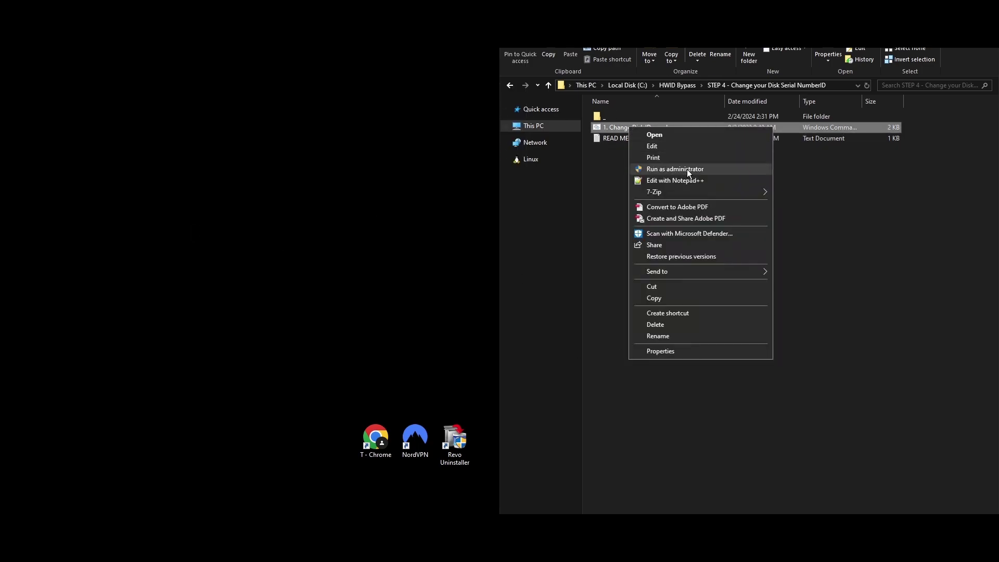
{"action": "left_click", "coordinate": [686, 170]}
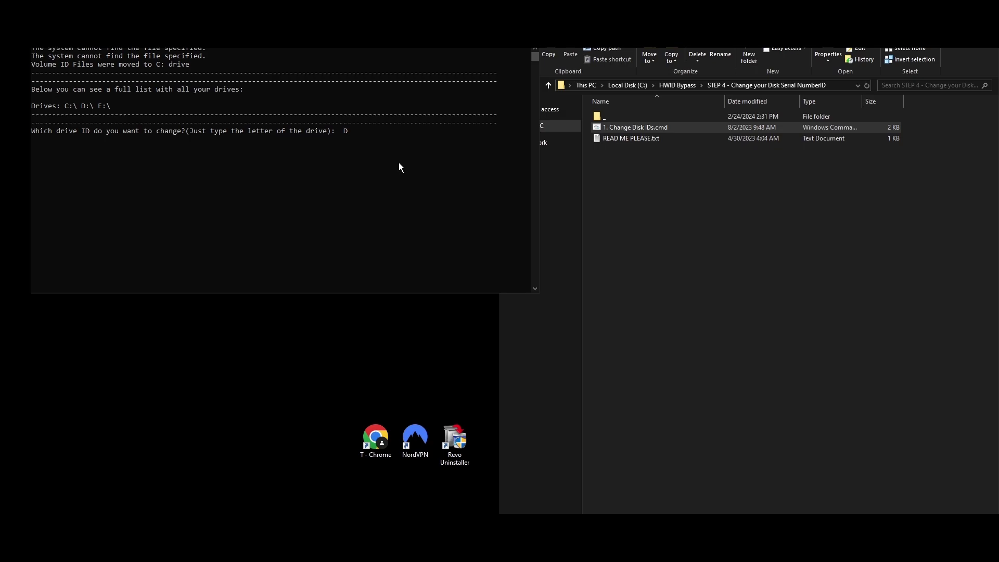
Submit D as the drive whose ID the Change Disk IDs script should change.
{"action": "key", "text": "Return"}
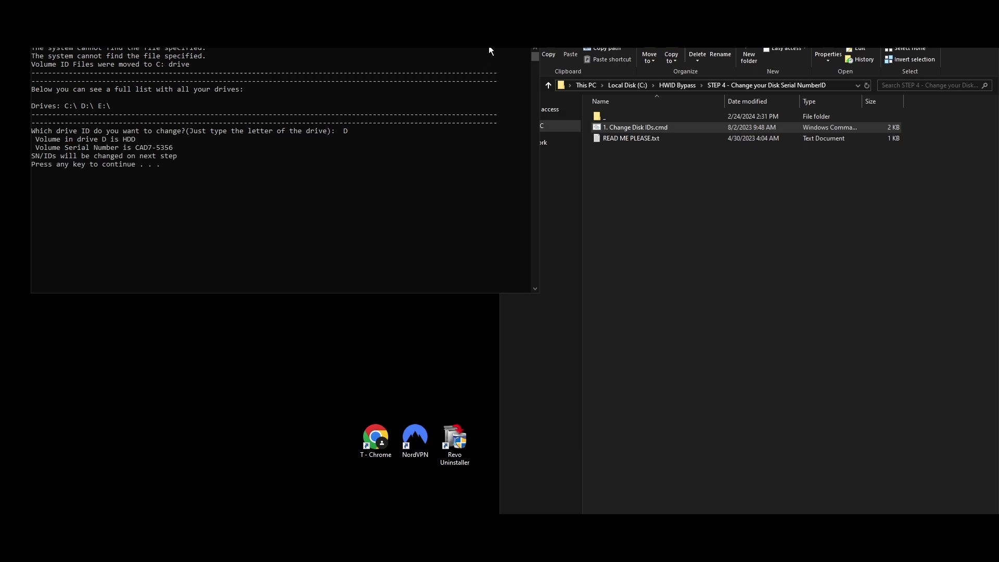
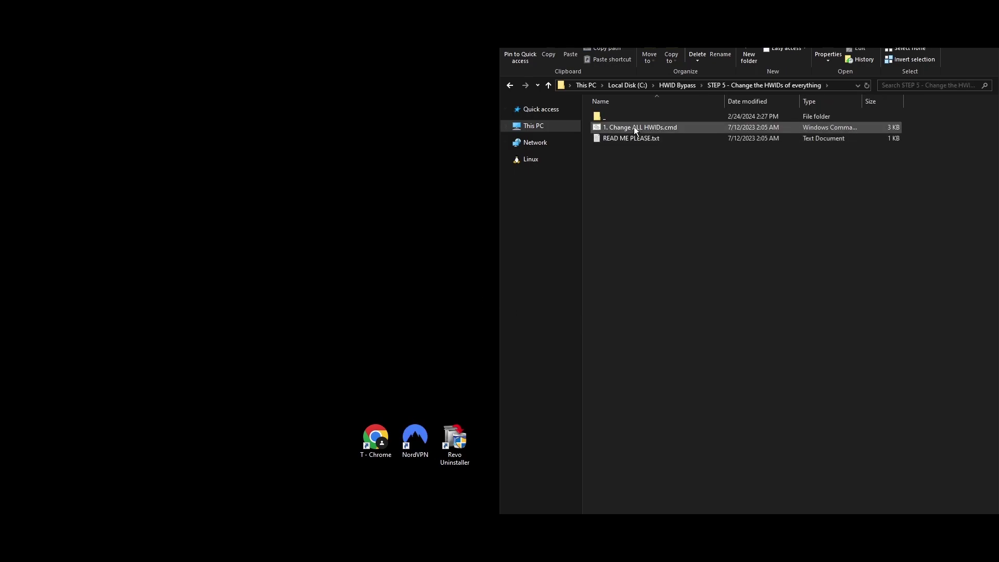
Run the "1. Change ALL HWIDs.cmd" script as administrator and continue through its prompts to change all the HWIDs.
{"action": "right_click", "coordinate": [634, 126]}
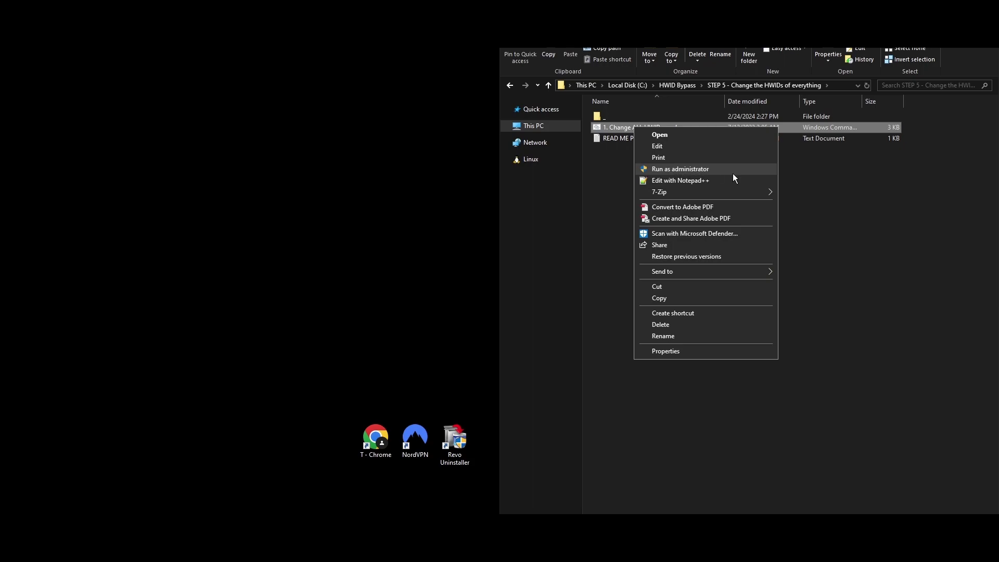
{"action": "left_click", "coordinate": [699, 170]}
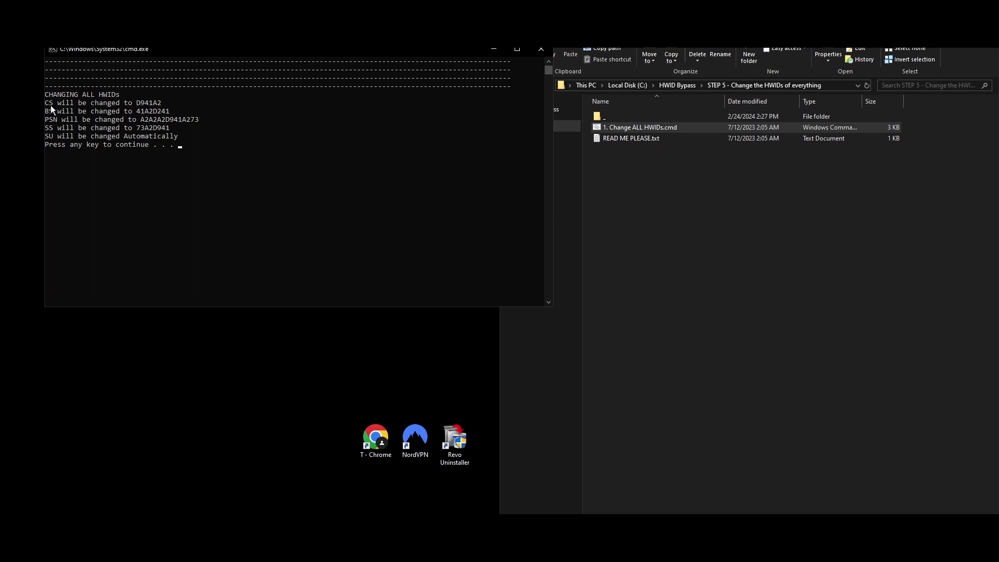
{"action": "left_click_drag", "start_coordinate": [46, 104], "coordinate": [176, 139]}
{"action": "left_click", "coordinate": [196, 145]}
{"action": "key", "text": "Return"}
{"action": "key", "text": "Return"}
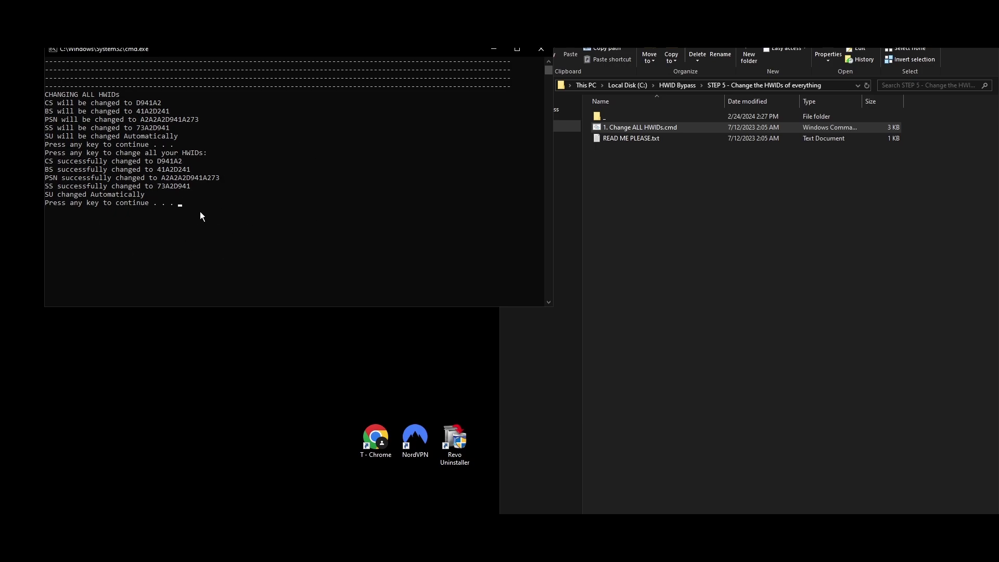
Check the script's report on the CS, BS, PSN, SS and SU identifiers and let the script finish and close.
{"action": "left_click_drag", "start_coordinate": [155, 193], "coordinate": [41, 154]}
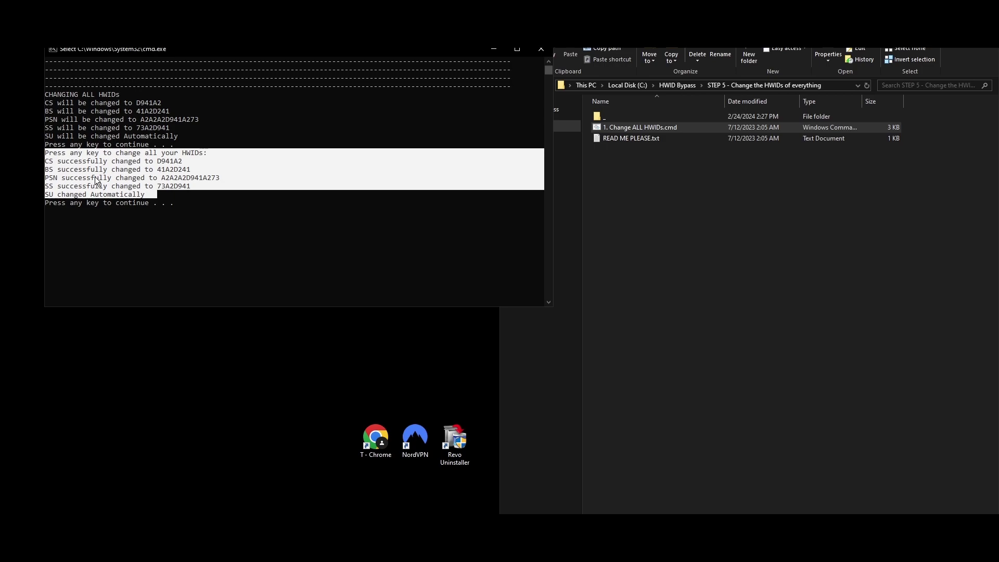
{"action": "left_click", "coordinate": [217, 228]}
{"action": "key", "text": "Return"}
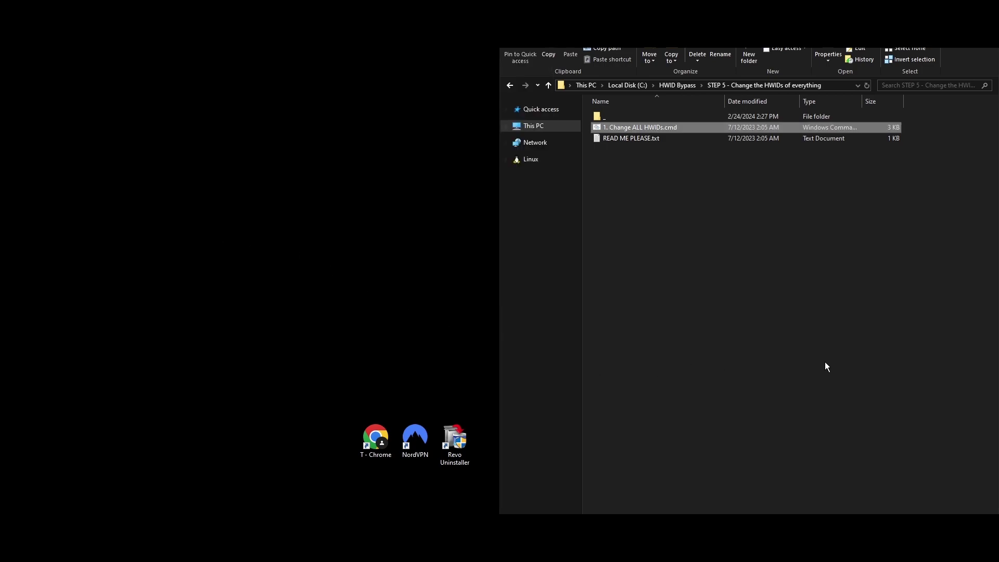
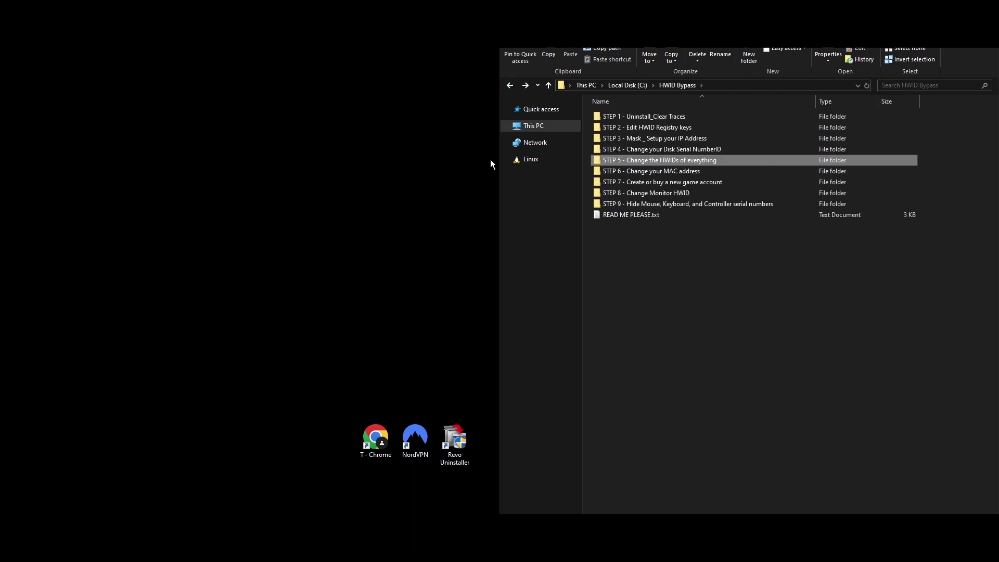
Install Technitium MAC Address Changer from the STEP 6 folder, accepting the license terms and keeping all shortcut options for all users.
{"action": "left_click", "coordinate": [687, 298]}
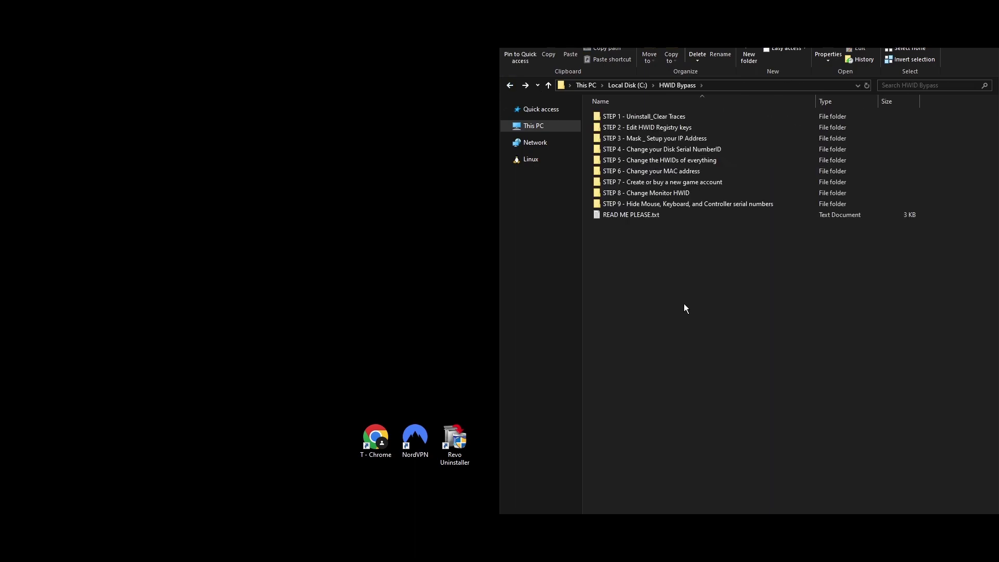
{"action": "double_click", "coordinate": [657, 172]}
{"action": "double_click", "coordinate": [637, 116]}
{"action": "left_click", "coordinate": [561, 369]}
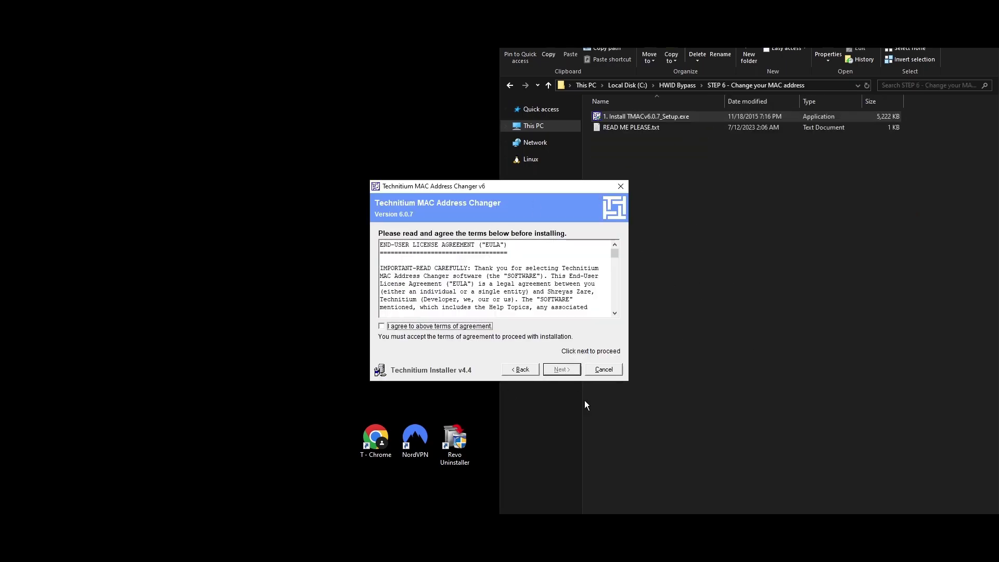
{"action": "left_click", "coordinate": [413, 325]}
{"action": "left_click", "coordinate": [561, 369]}
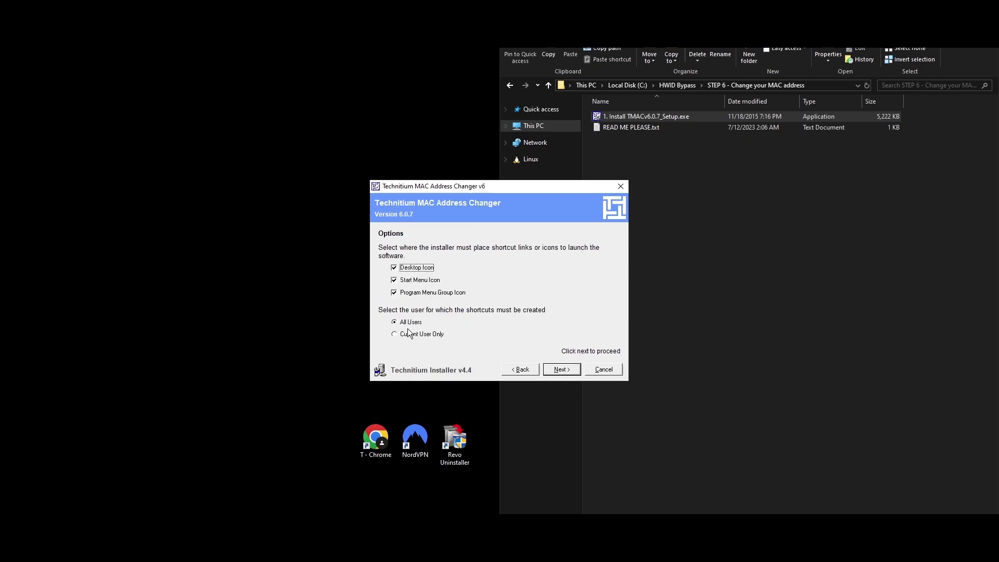
{"action": "left_click", "coordinate": [561, 369]}
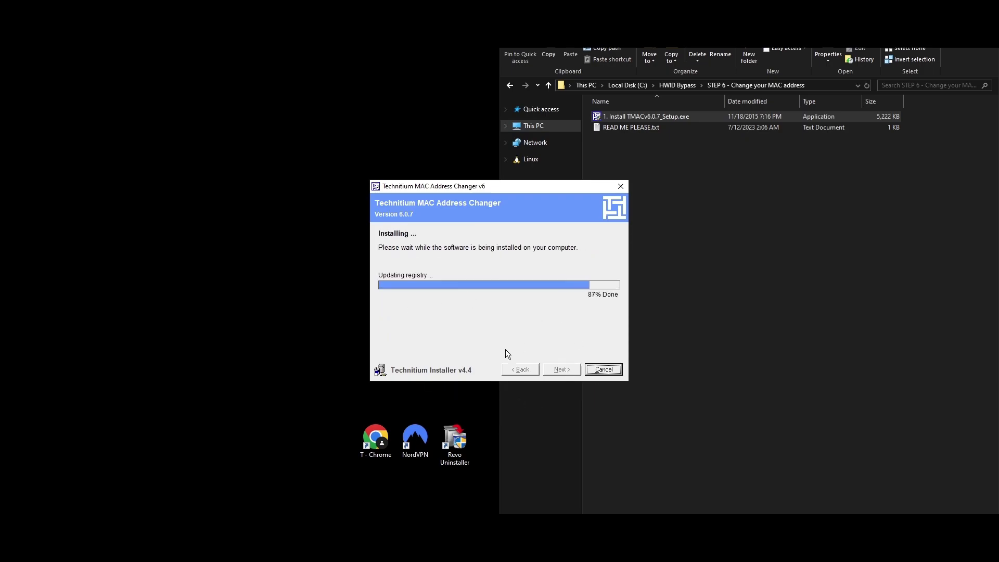
{"action": "left_click", "coordinate": [563, 369]}
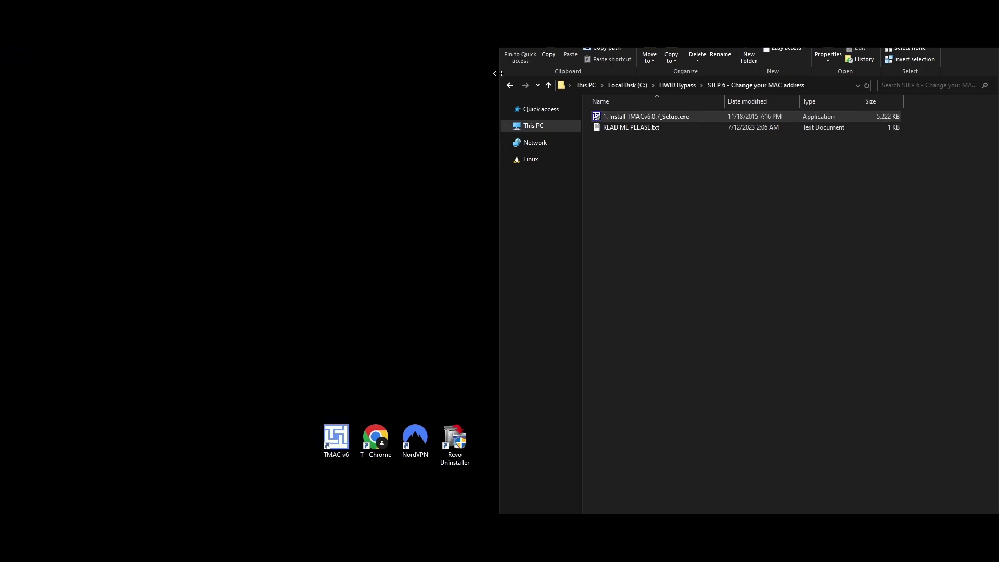
Return to the HWID Bypass folder, launch TMAC v6 and decline to associate .tpf preset files with it.
{"action": "left_click", "coordinate": [510, 84]}
{"action": "double_click", "coordinate": [327, 434]}
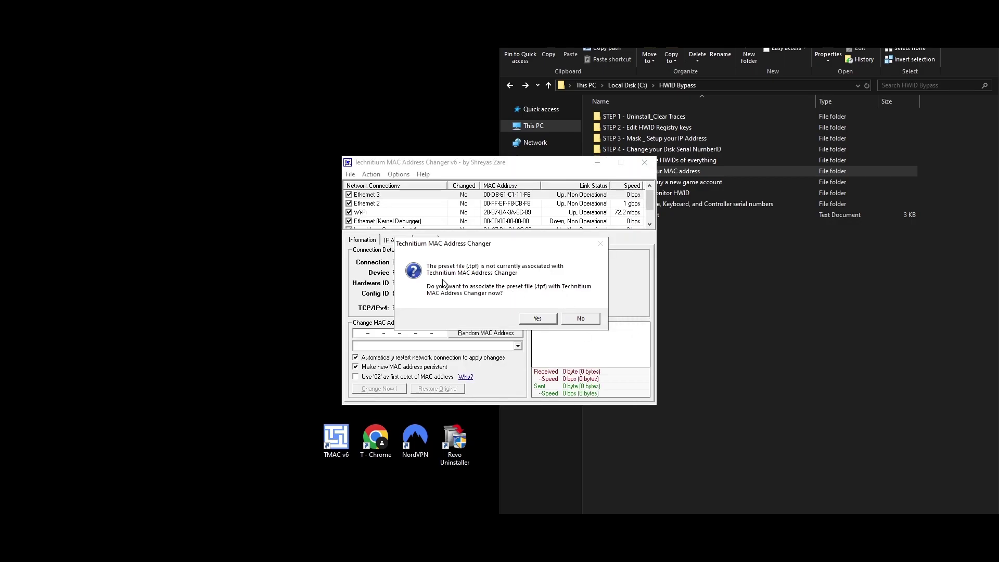
{"action": "left_click", "coordinate": [570, 319]}
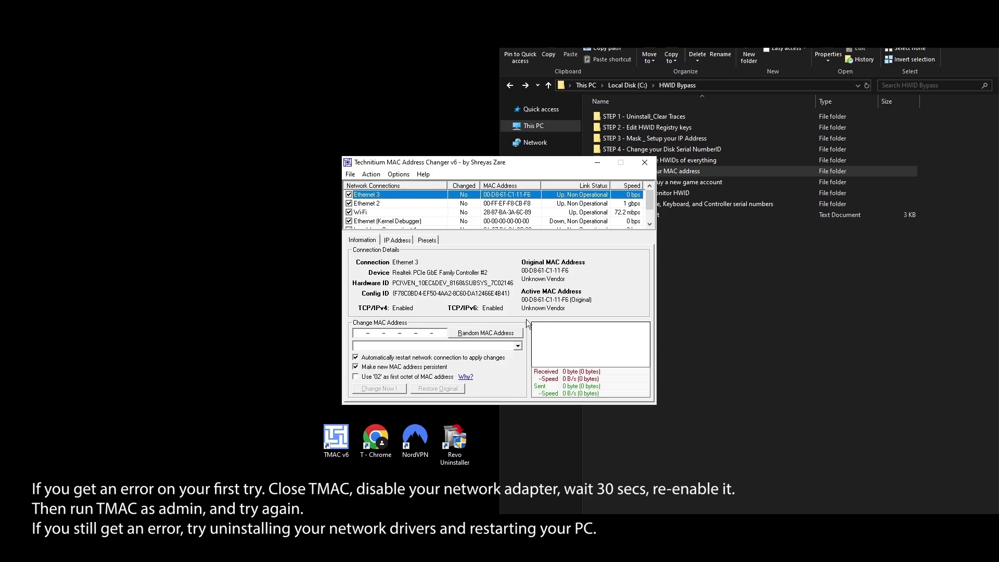
Give the Ethernet 3 connection the random MAC address 00-A0-52-54-CA-CB and close the MAC address changer.
{"action": "left_click", "coordinate": [406, 202]}
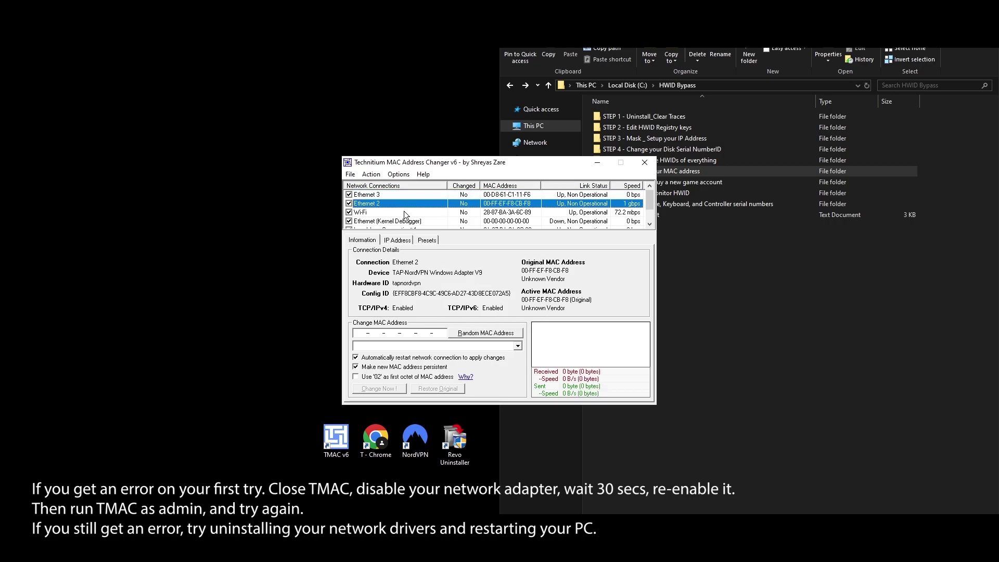
{"action": "left_click", "coordinate": [382, 194]}
{"action": "left_click", "coordinate": [484, 333]}
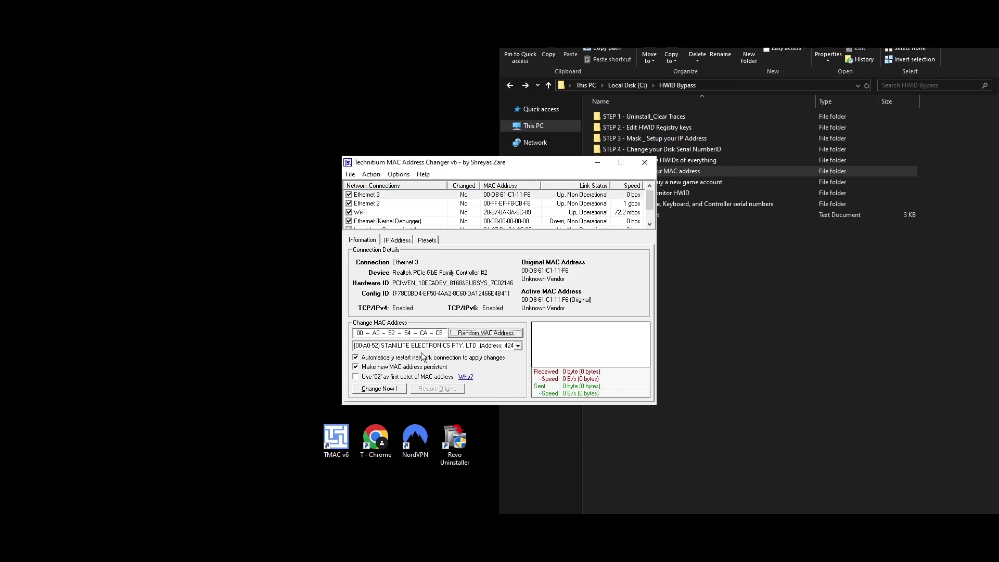
{"action": "left_click", "coordinate": [396, 388]}
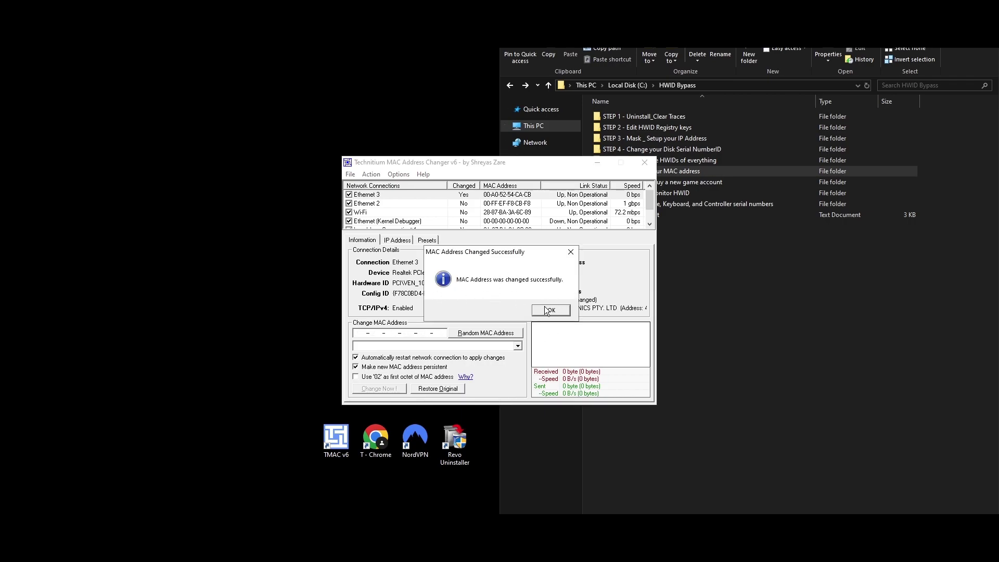
{"action": "left_click", "coordinate": [548, 310]}
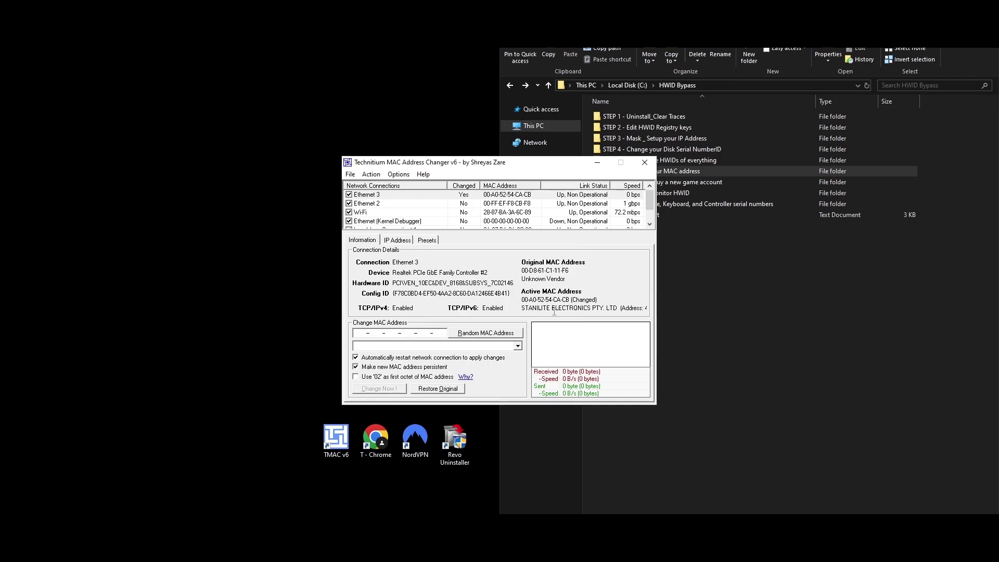
{"action": "left_click", "coordinate": [645, 162]}
Look at the G2G, MMOGA and MMOGAH websites linked in the STEP 7 folder and return to the HWID Bypass folder.
{"action": "double_click", "coordinate": [674, 181]}
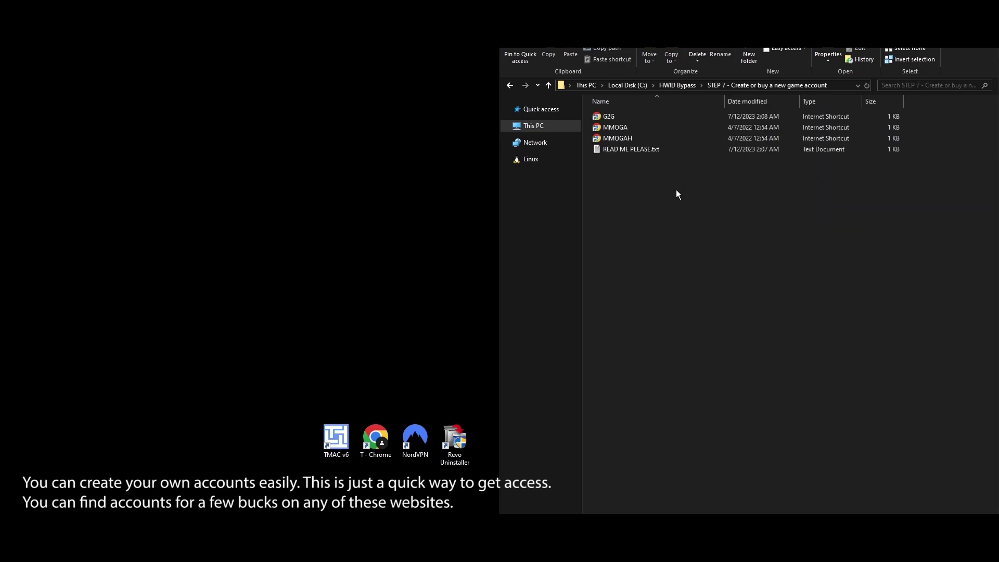
{"action": "double_click", "coordinate": [628, 113]}
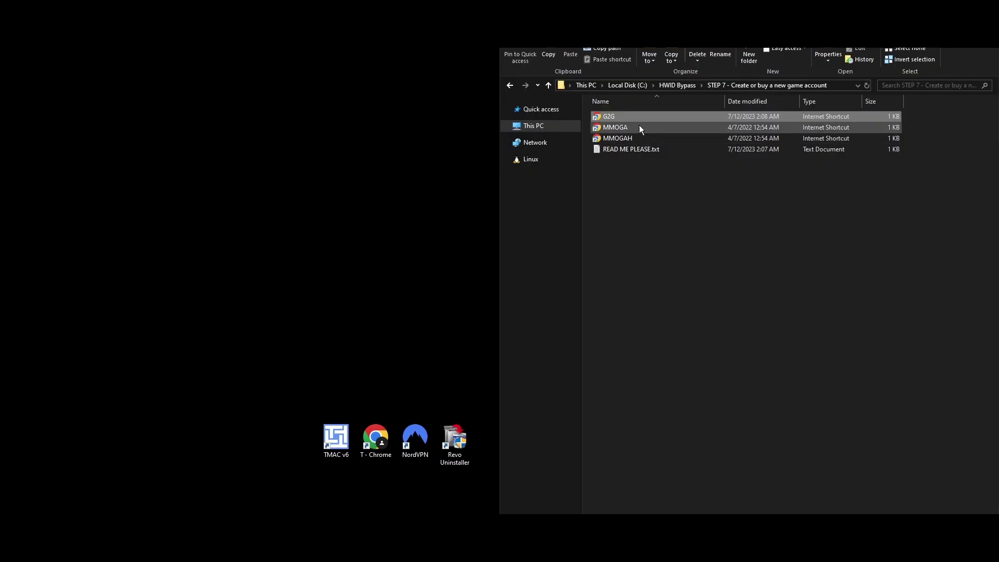
{"action": "double_click", "coordinate": [630, 128]}
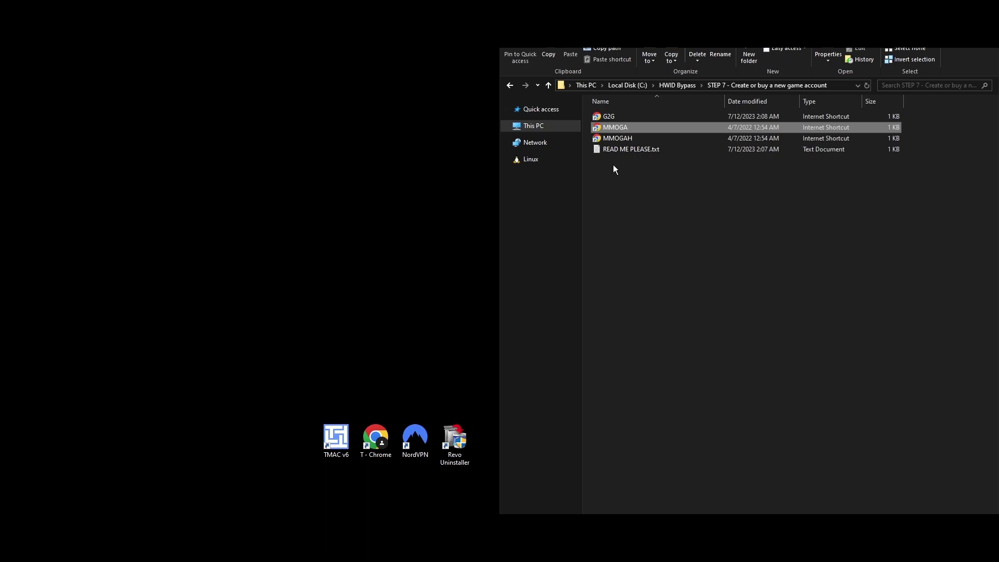
{"action": "double_click", "coordinate": [624, 139]}
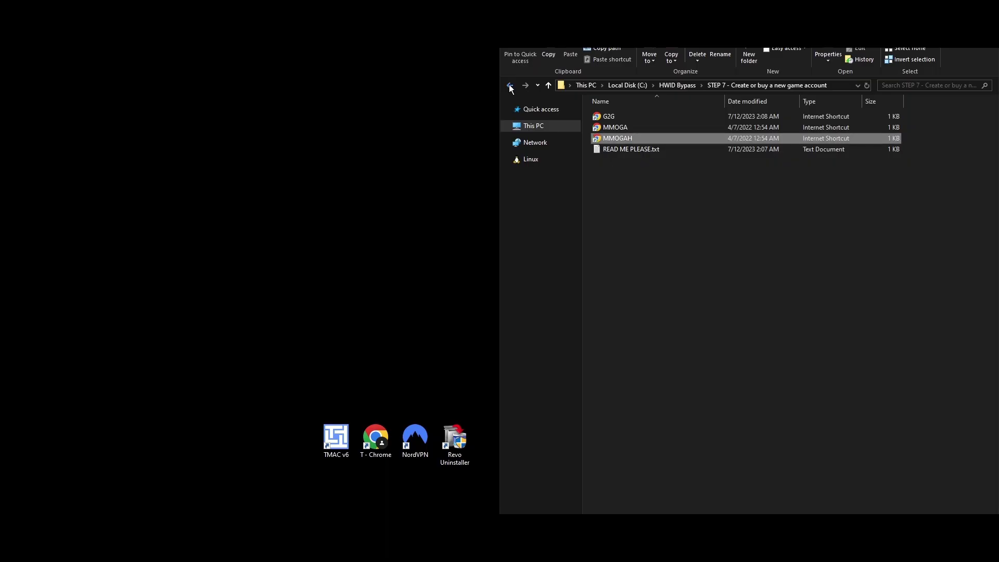
{"action": "left_click", "coordinate": [509, 85]}
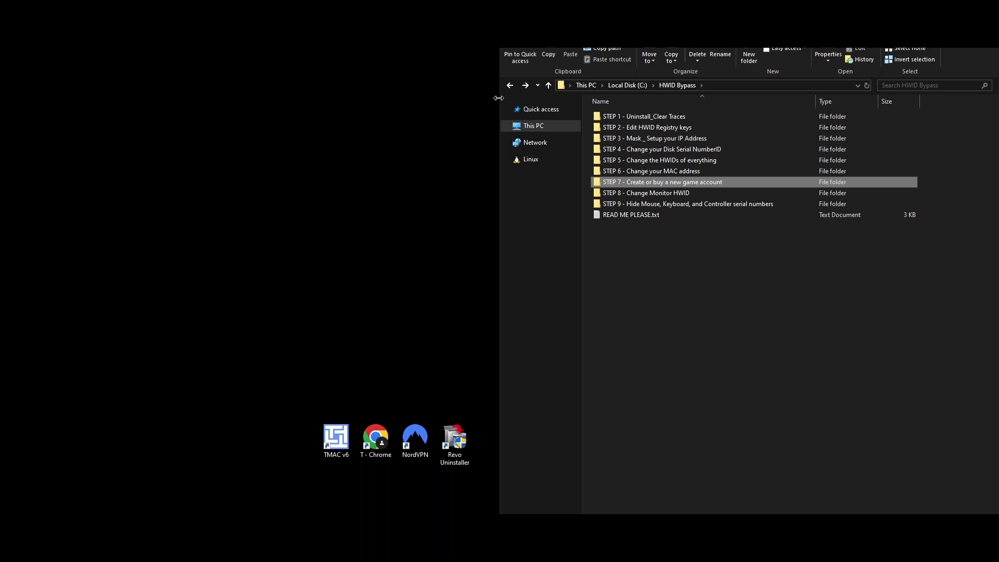
{"action": "left_click", "coordinate": [676, 315]}
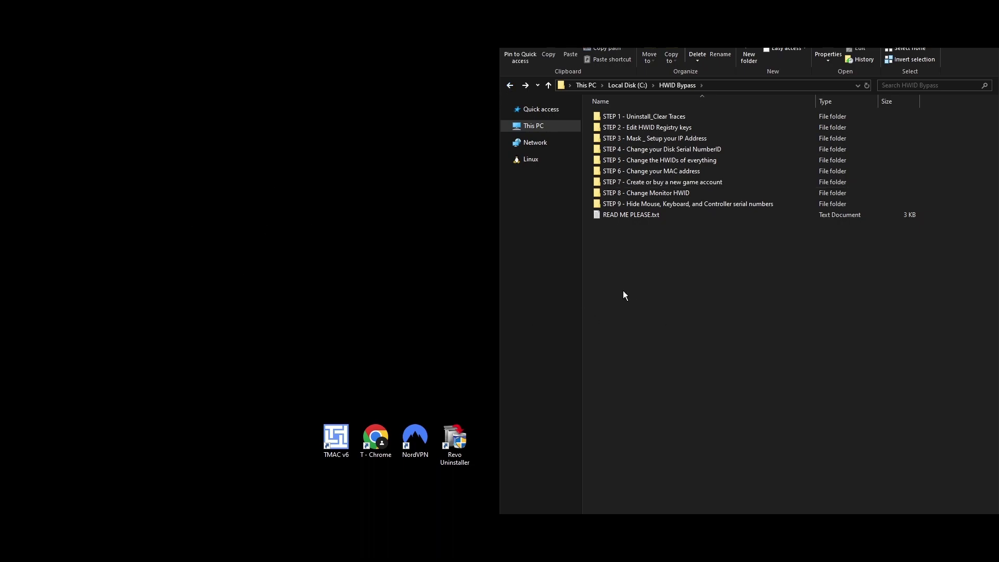
Run CRU.exe from the STEP 8 folder as administrator and open the display properties of the active AOC2402 monitor.
{"action": "double_click", "coordinate": [628, 195]}
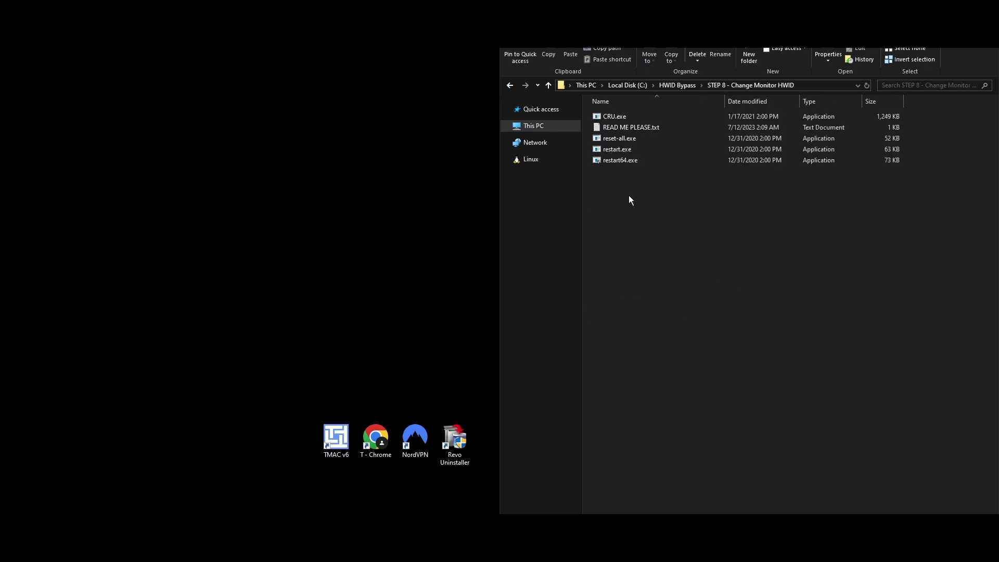
{"action": "right_click", "coordinate": [606, 119]}
{"action": "left_click", "coordinate": [647, 139]}
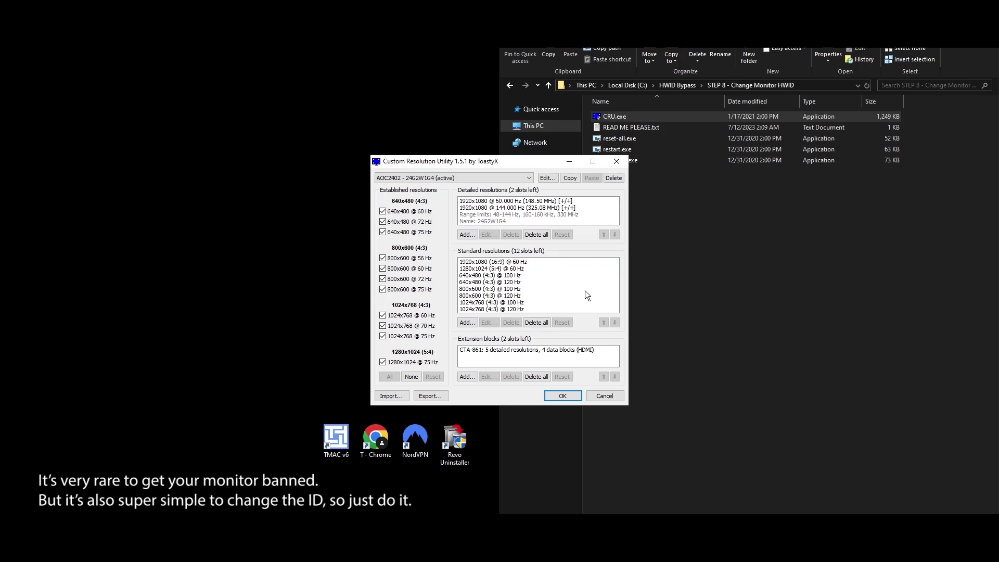
{"action": "left_click", "coordinate": [464, 177]}
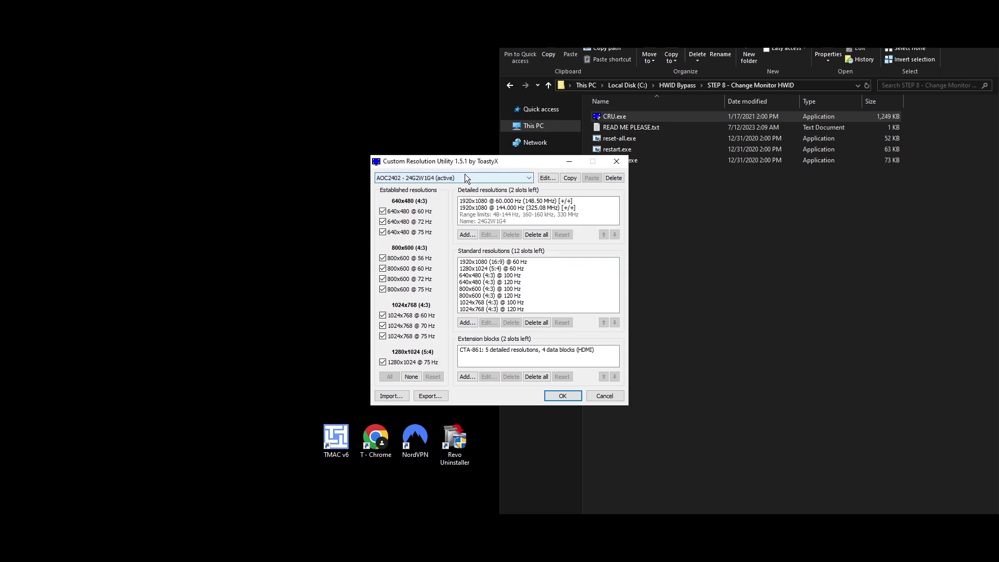
{"action": "left_click", "coordinate": [485, 177]}
{"action": "left_click", "coordinate": [547, 177]}
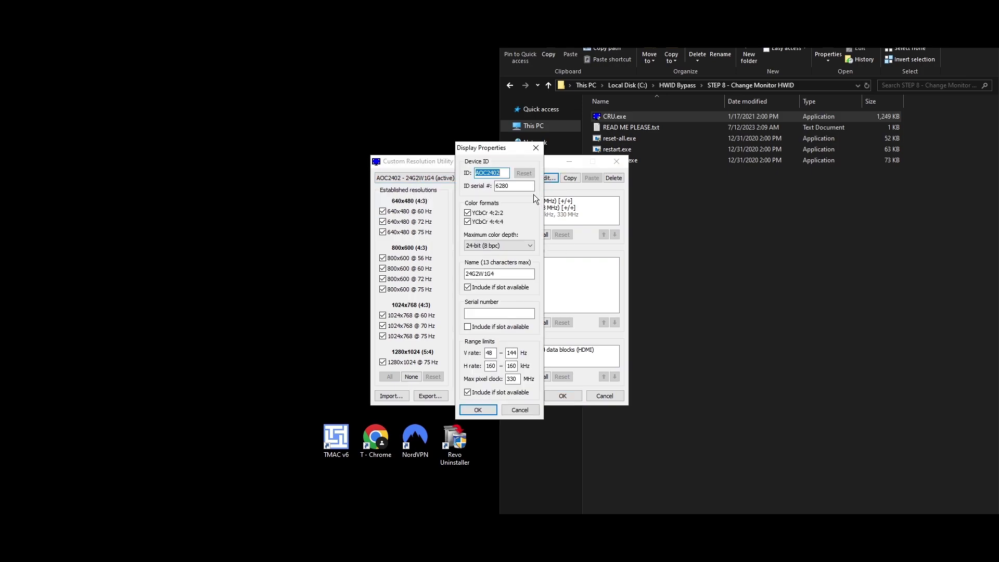
Try changing the monitor's ID serial number to 6289, discard the edit and close the utility without saving.
{"action": "double_click", "coordinate": [508, 186]}
{"action": "type", "text": "6280"}
{"action": "type", "text": "9"}
{"action": "left_click", "coordinate": [520, 410]}
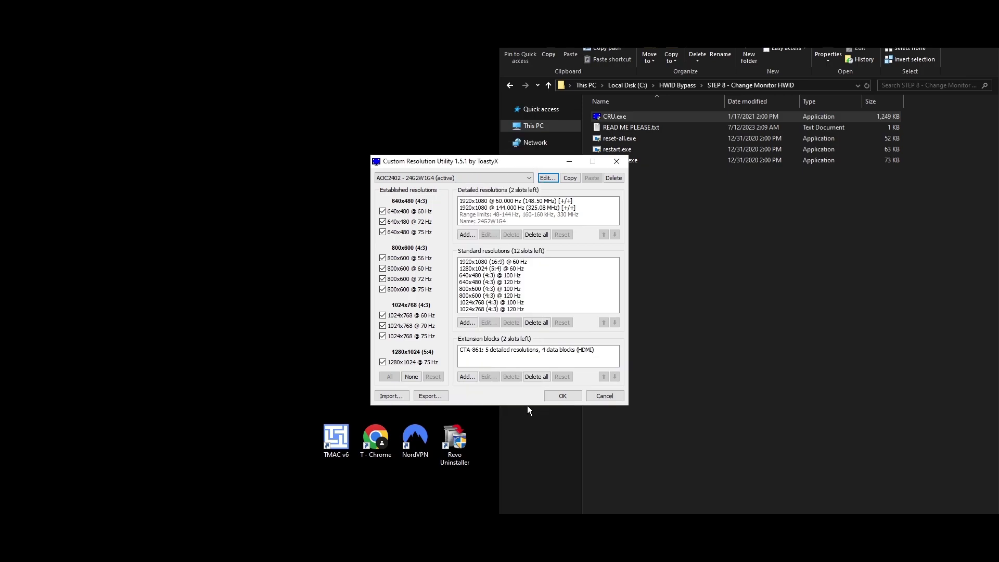
{"action": "left_click", "coordinate": [612, 396]}
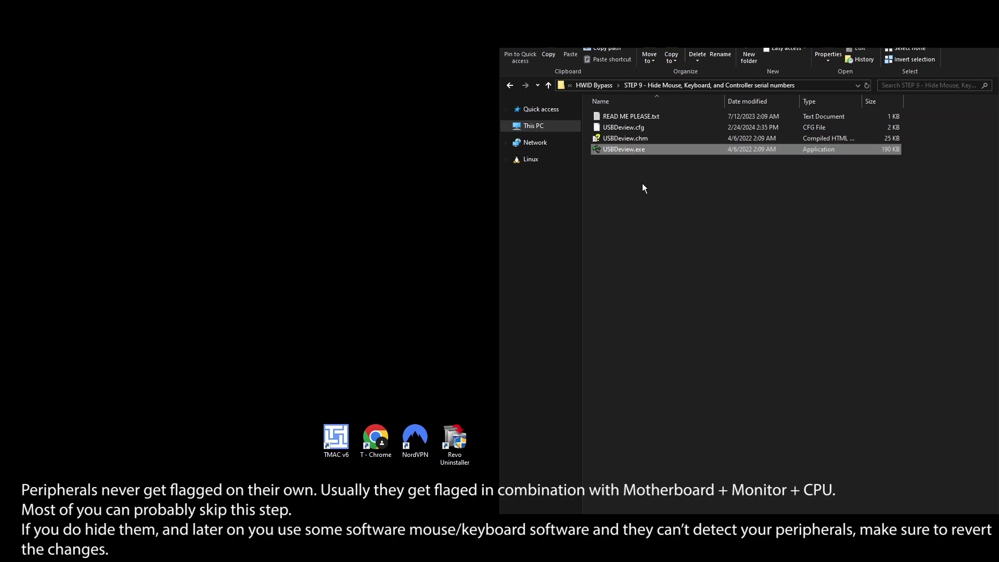
Run USBDeview.exe from the STEP 9 folder as administrator and open the BenQ ZOWIE Gaming Mouse's key in the Registry Editor.
{"action": "right_click", "coordinate": [621, 156]}
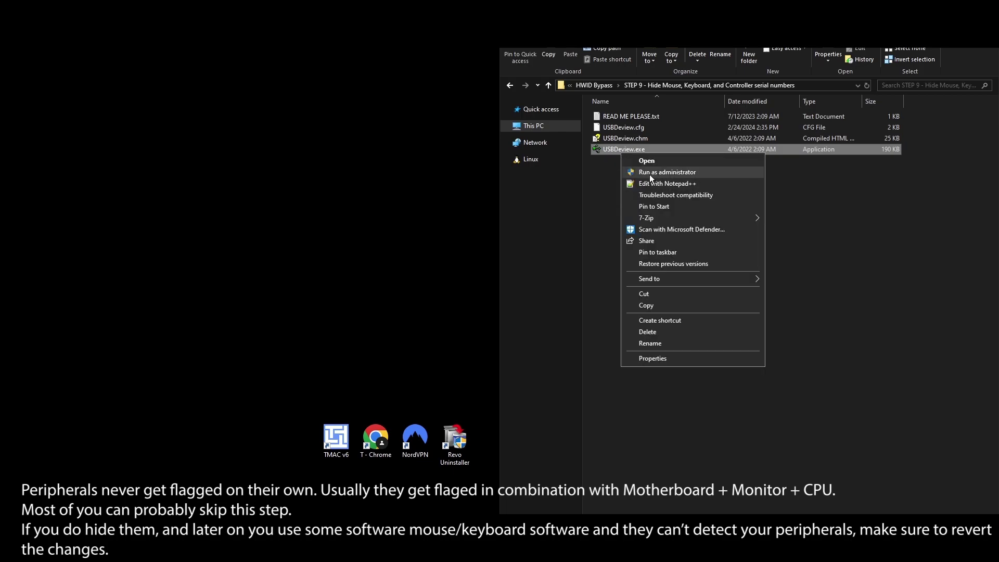
{"action": "left_click", "coordinate": [822, 188]}
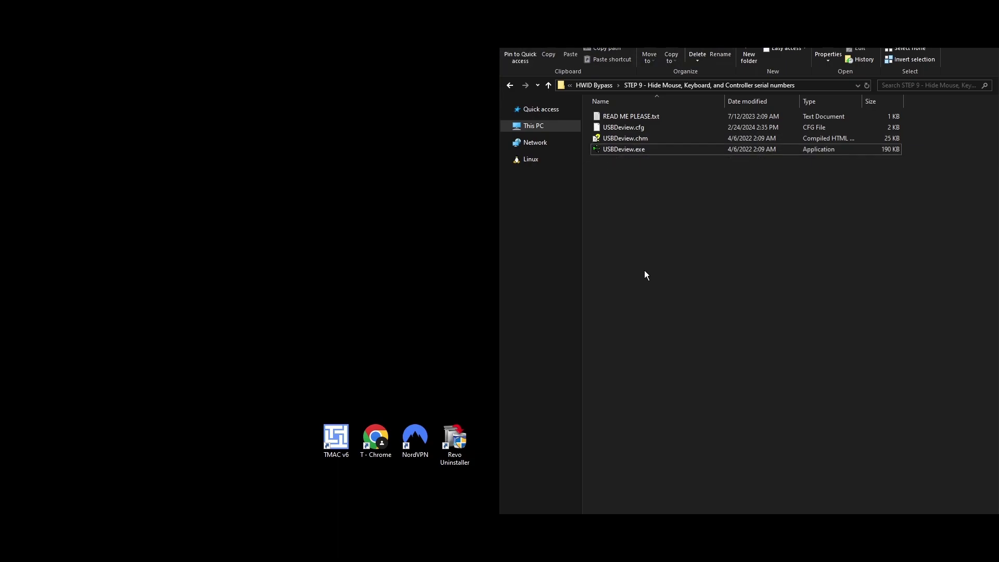
{"action": "right_click", "coordinate": [626, 148]}
{"action": "left_click", "coordinate": [682, 169]}
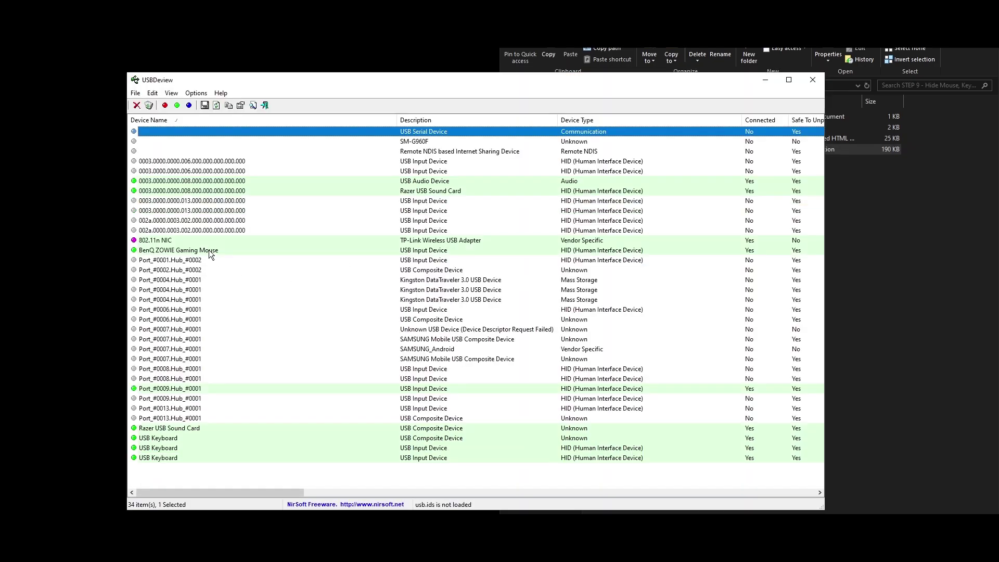
{"action": "right_click", "coordinate": [142, 250]}
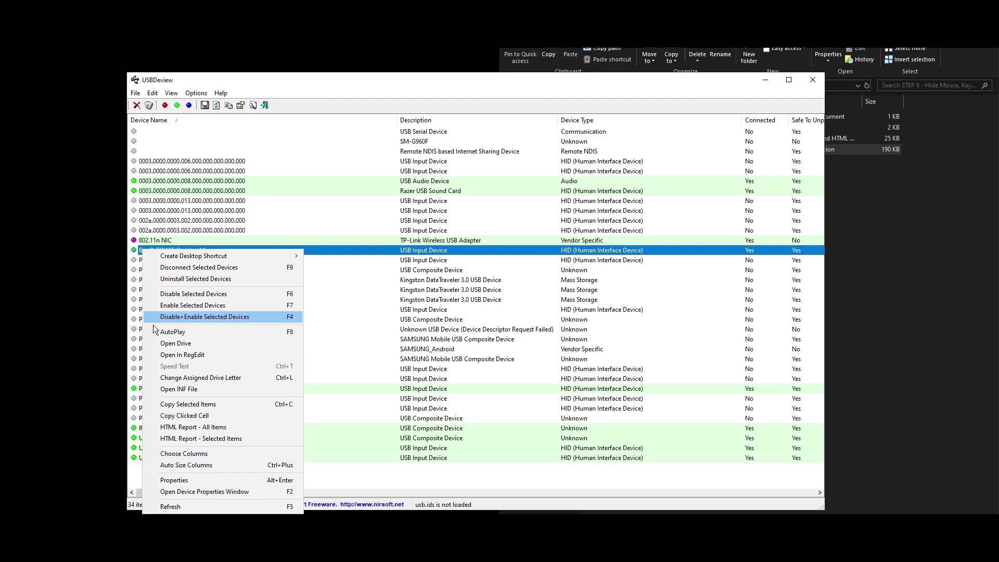
{"action": "left_click", "coordinate": [182, 354]}
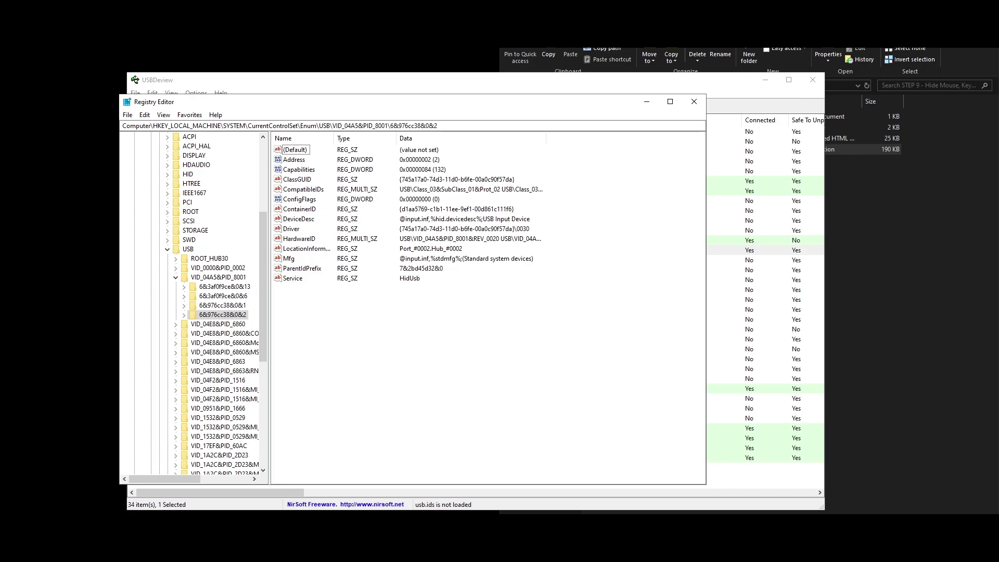
Deny ALL APPLICATION PACKAGES the Read permission on the mouse's registry key 6&976cc38&0&2 and close the Registry Editor.
{"action": "right_click", "coordinate": [245, 316]}
{"action": "left_click", "coordinate": [316, 400]}
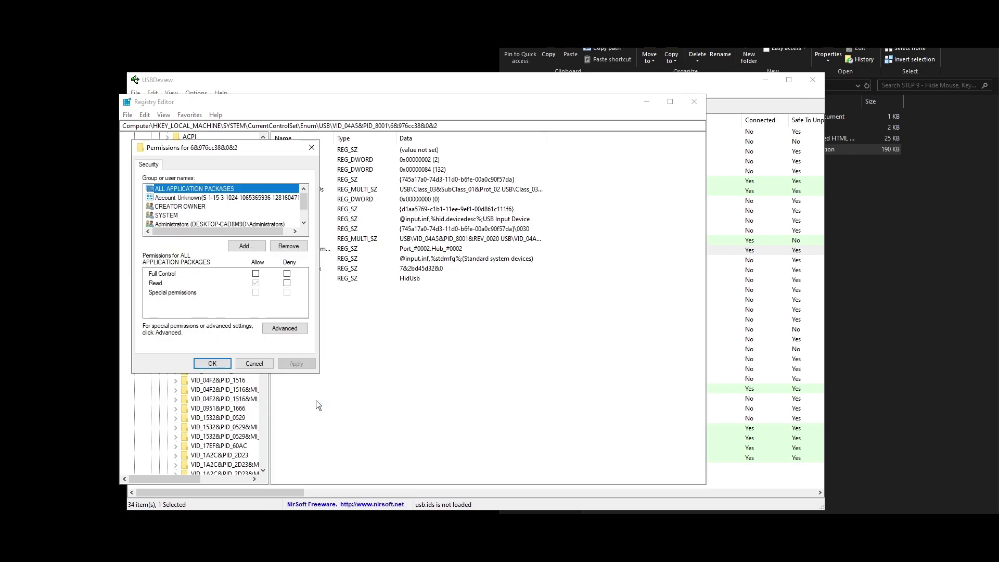
{"action": "left_click", "coordinate": [287, 283]}
{"action": "left_click", "coordinate": [295, 362]}
{"action": "left_click", "coordinate": [530, 325]}
{"action": "left_click", "coordinate": [211, 363]}
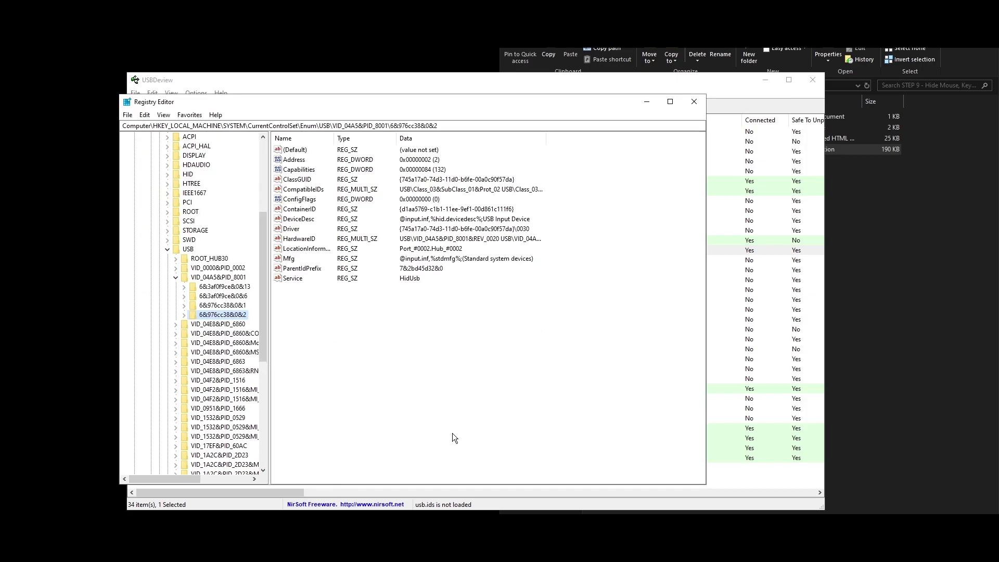
{"action": "left_click", "coordinate": [694, 102]}
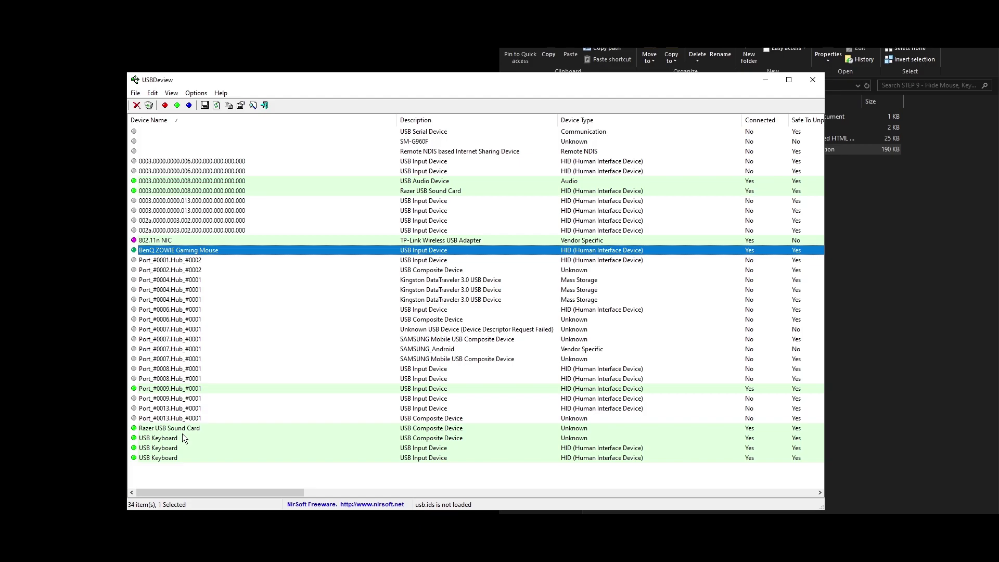
Look at the connected Port_#0009.Hub_#0001 and Razer USB Sound Card entries and close USBDeview.
{"action": "left_click", "coordinate": [191, 389]}
{"action": "left_click", "coordinate": [201, 429]}
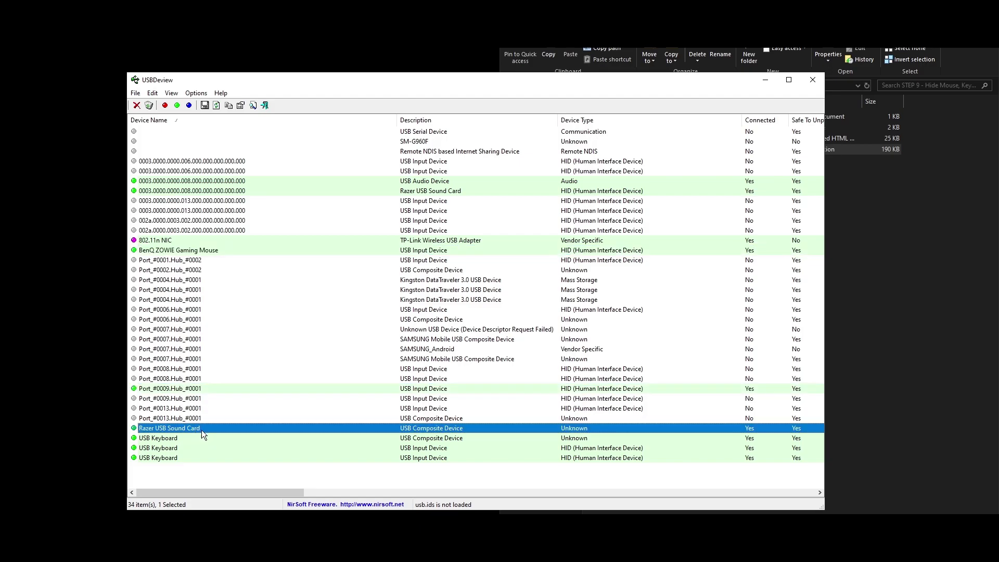
{"action": "left_click", "coordinate": [812, 81]}
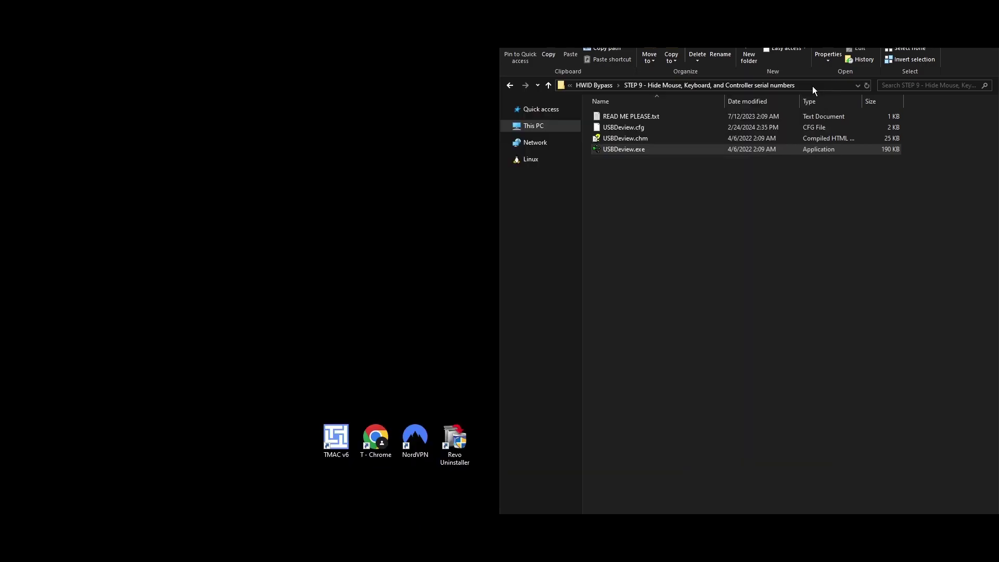
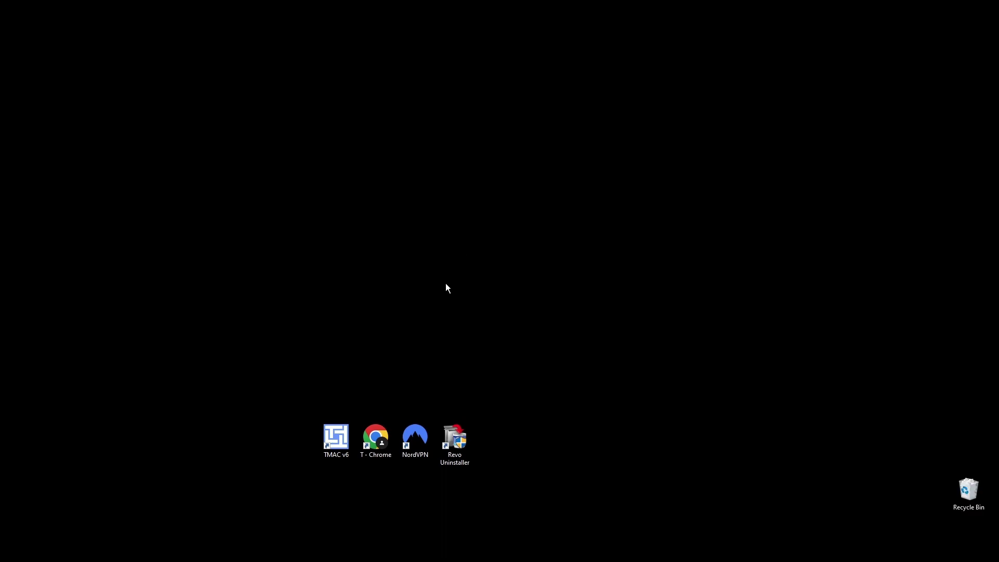
Open NordVPN and turn on the Internet Kill Switch in its settings.
{"action": "double_click", "coordinate": [432, 438]}
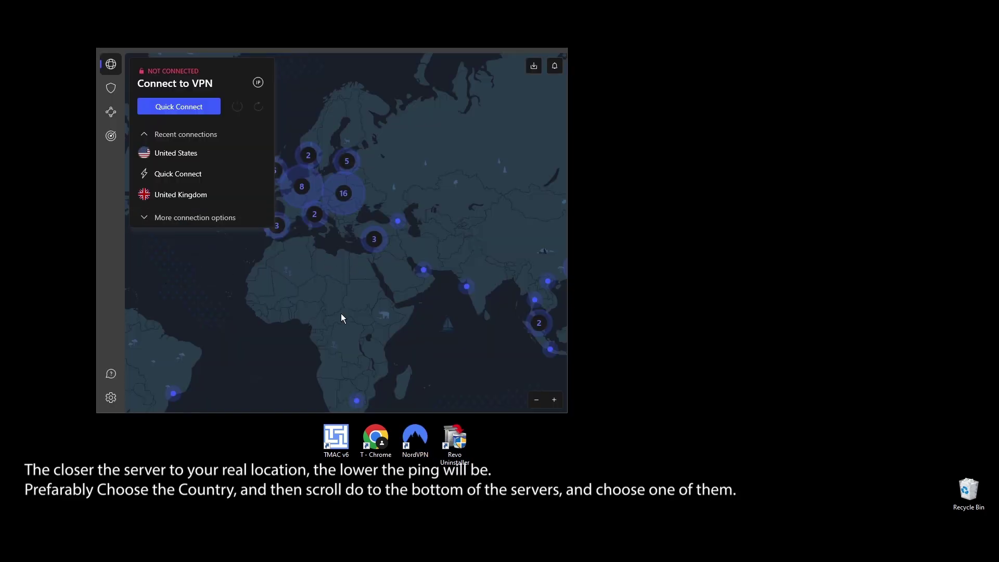
{"action": "left_click", "coordinate": [111, 398]}
{"action": "left_click", "coordinate": [291, 216]}
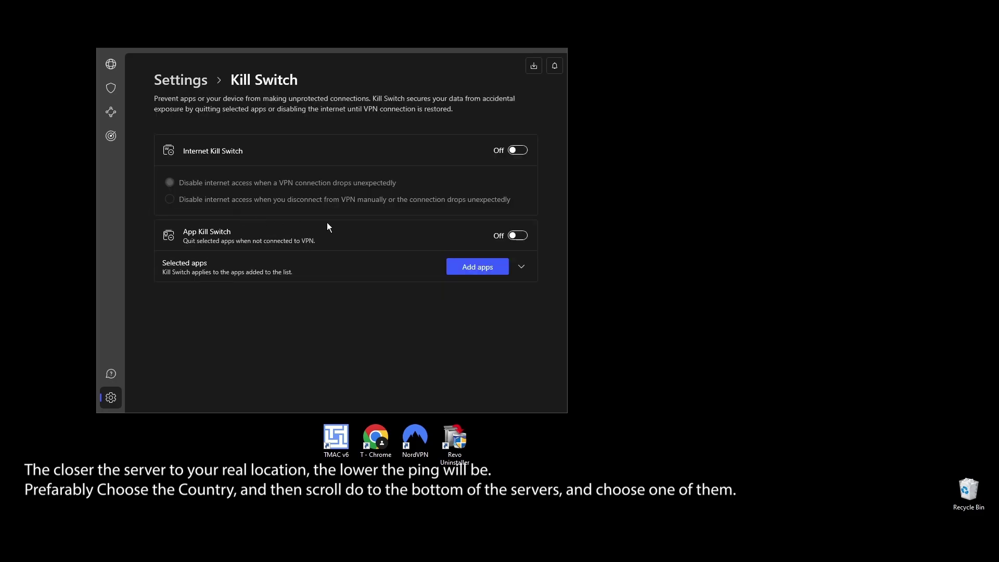
{"action": "left_click", "coordinate": [517, 150]}
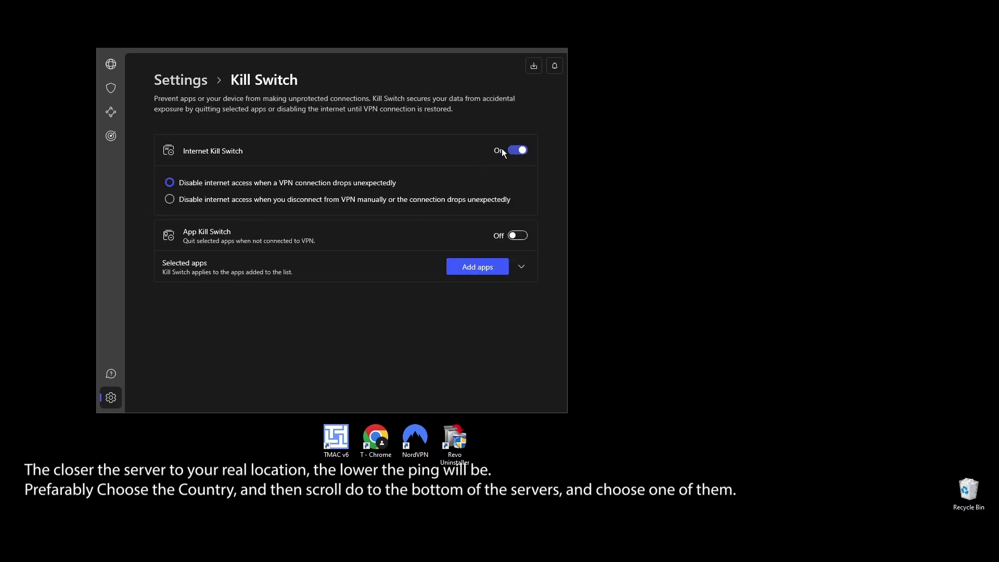
Leave the Kill Switch settings and connect the VPN to the recently used United States location.
{"action": "left_click", "coordinate": [211, 79]}
{"action": "left_click", "coordinate": [110, 64]}
{"action": "left_click", "coordinate": [177, 153]}
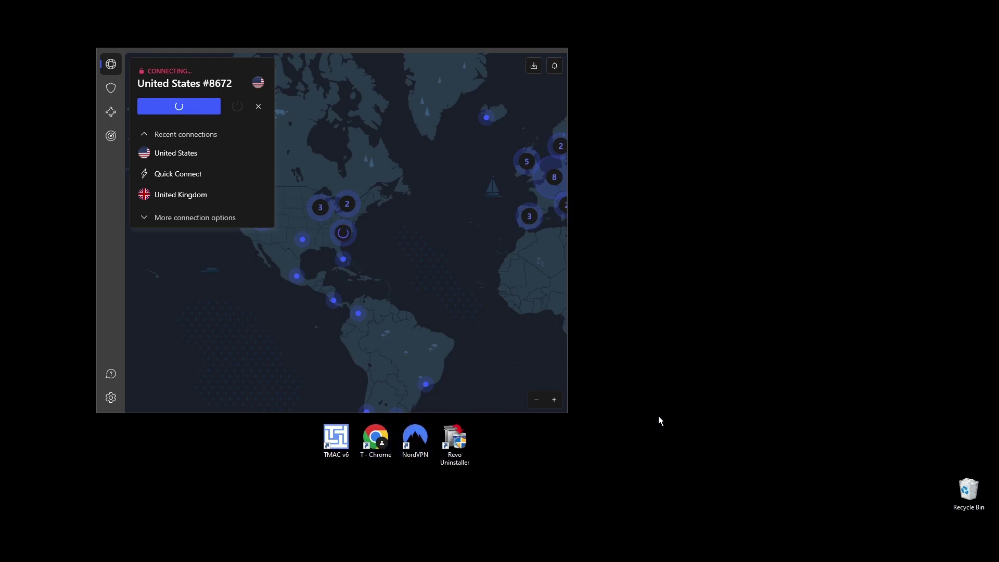
Open the T - Chrome browser profile and enter "DOWNLOAD THE GAME" in the address bar.
{"action": "double_click", "coordinate": [380, 437]}
{"action": "key", "text": "ctrl+l"}
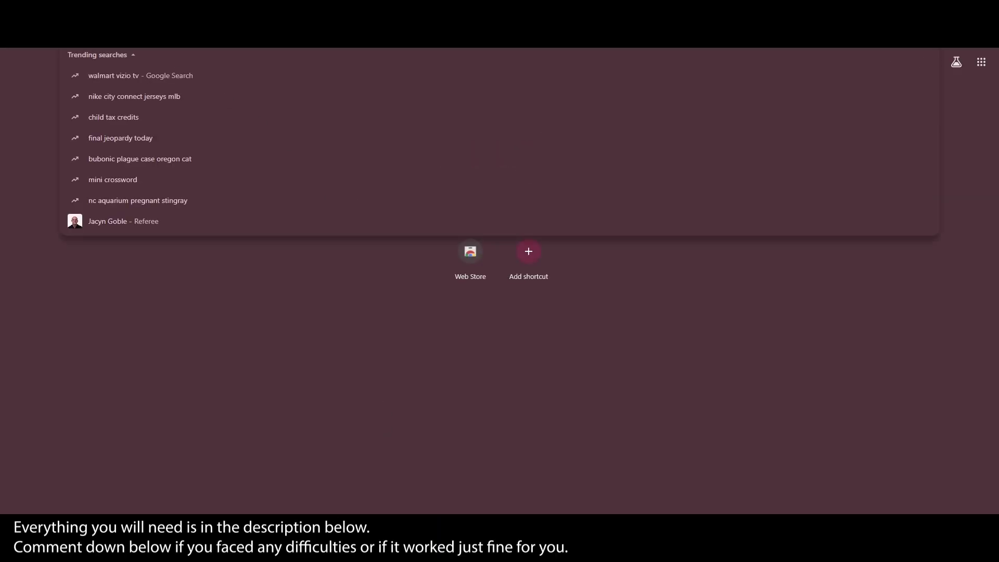
{"action": "type", "text": "DOWNLOAD THE GAME"}
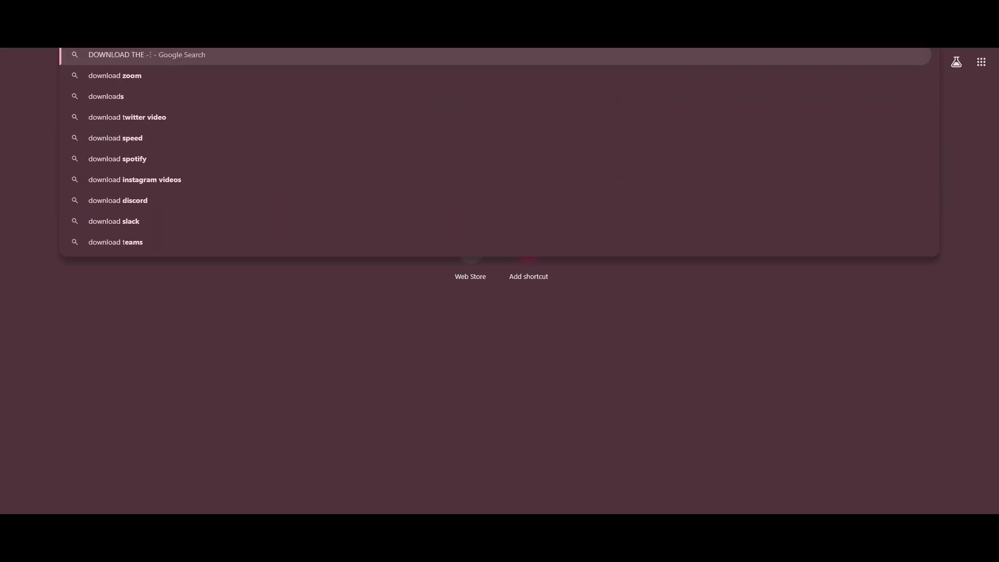